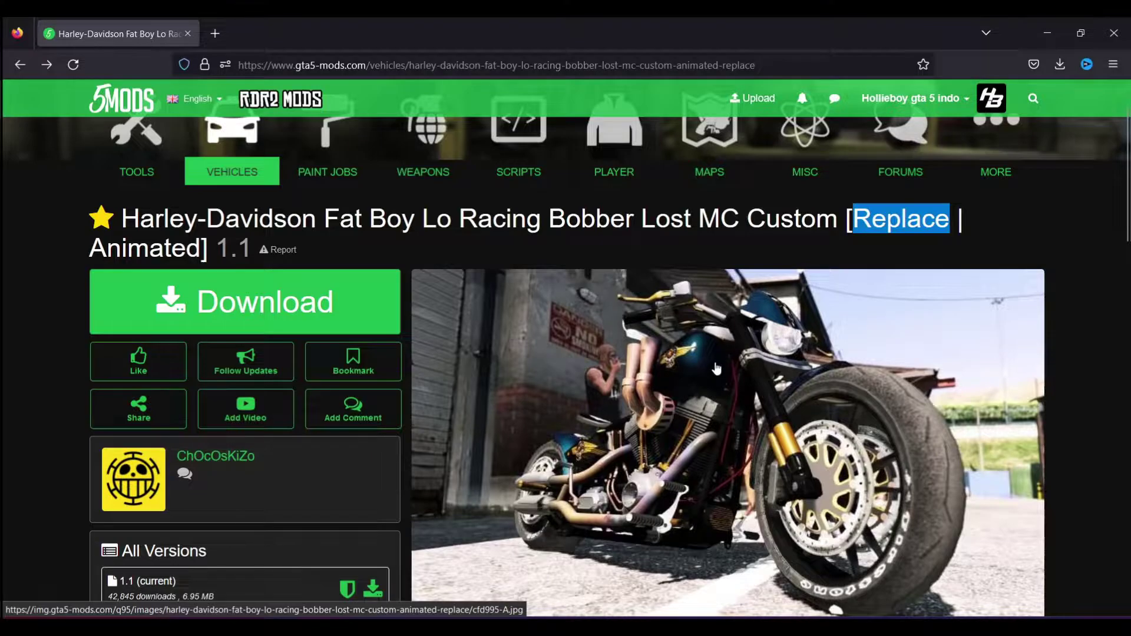
Search the mod site for "bike"
{"action": "scroll", "coordinate": [619, 295], "scroll_direction": "down", "scroll_amount": 1}
{"action": "scroll", "coordinate": [592, 270], "scroll_direction": "up", "scroll_amount": 1}
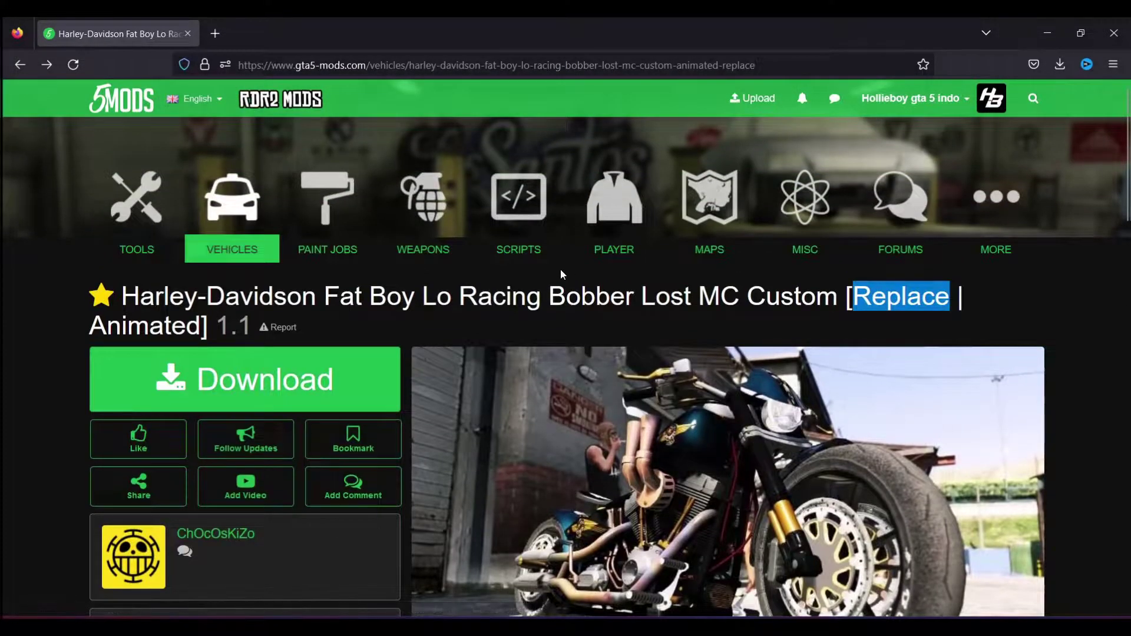
{"action": "left_click", "coordinate": [1039, 105]}
{"action": "double_click", "coordinate": [913, 132]}
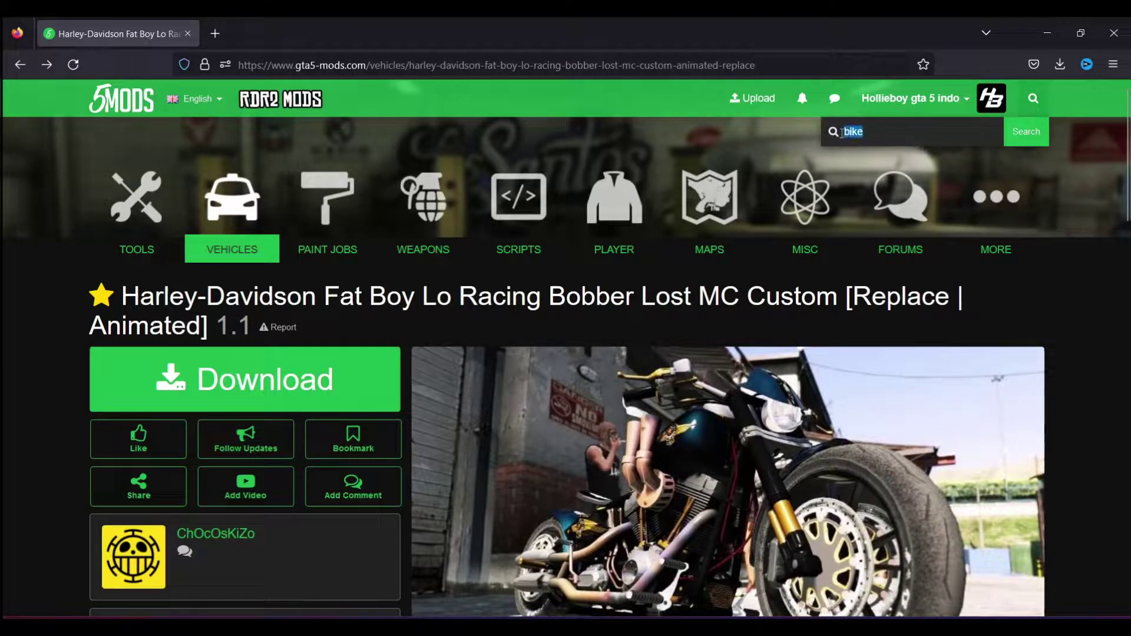
{"action": "left_click", "coordinate": [1034, 133]}
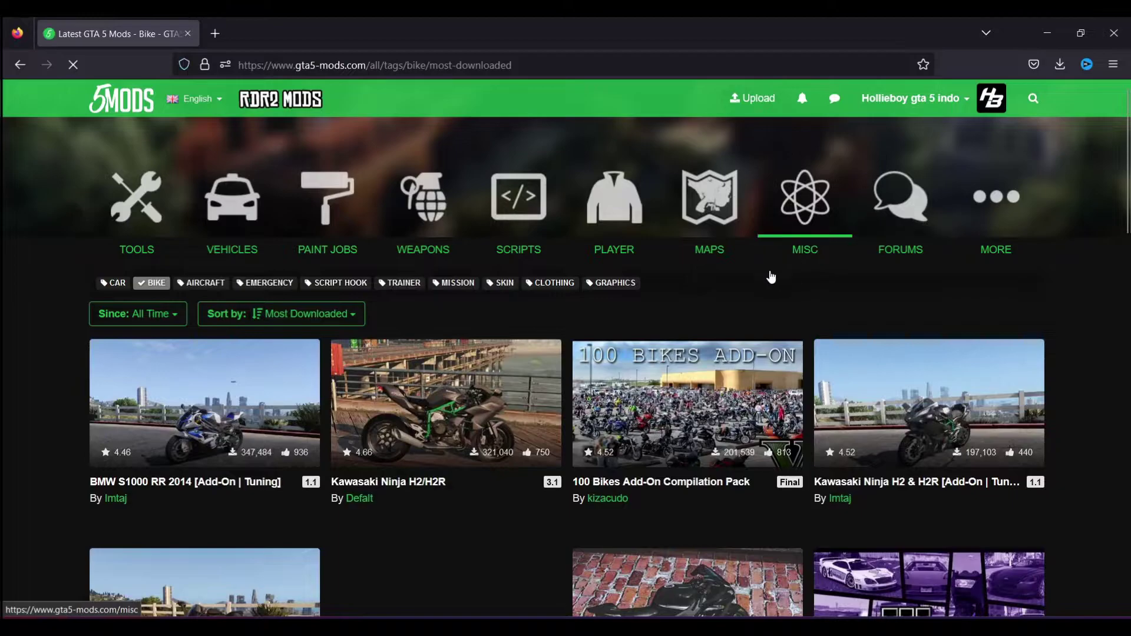
Look through the most-downloaded bike mods, comparing which are labelled Add-On and which Replace
{"action": "scroll", "coordinate": [236, 424], "scroll_direction": "down", "scroll_amount": 5}
{"action": "scroll", "coordinate": [834, 477], "scroll_direction": "down", "scroll_amount": 5}
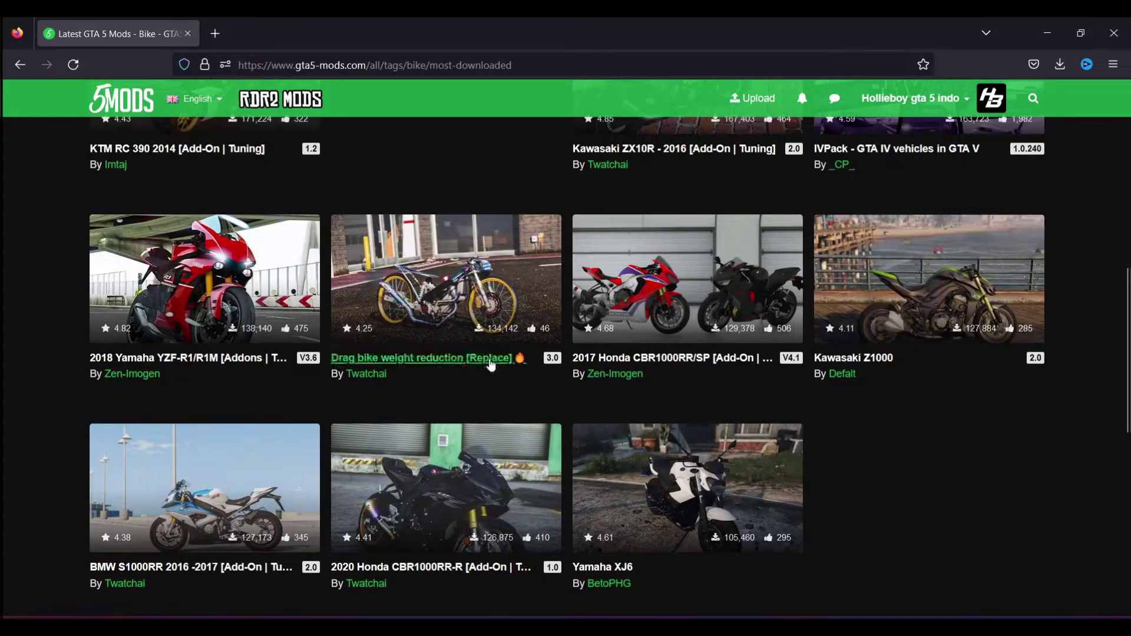
{"action": "scroll", "coordinate": [536, 383], "scroll_direction": "up", "scroll_amount": 3}
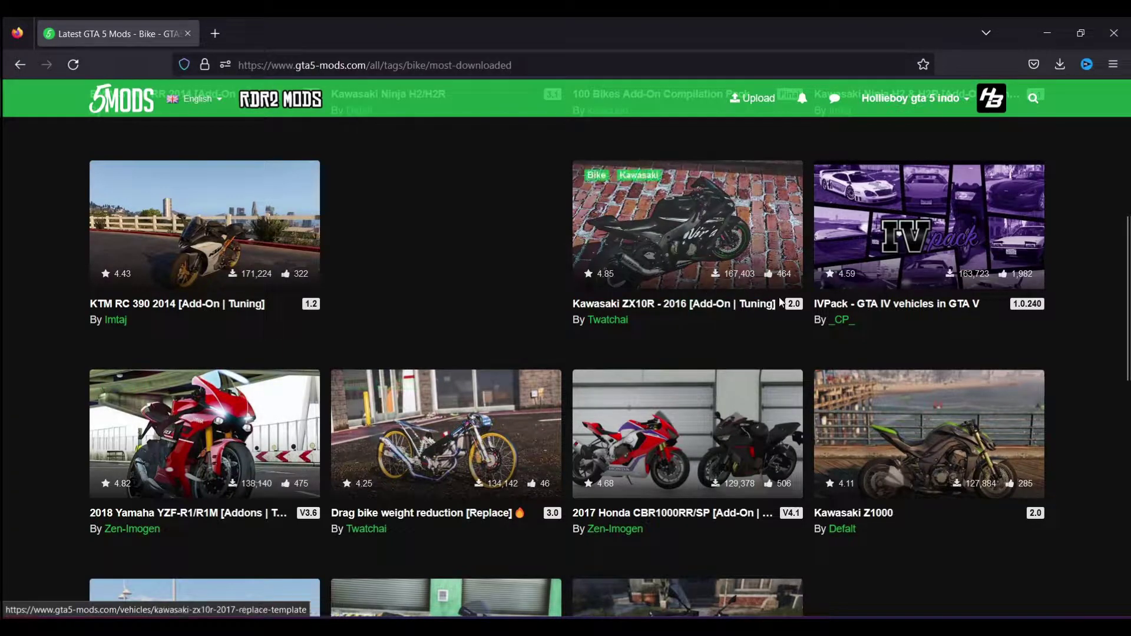
{"action": "scroll", "coordinate": [806, 421], "scroll_direction": "up", "scroll_amount": 3}
{"action": "scroll", "coordinate": [644, 408], "scroll_direction": "down", "scroll_amount": 10}
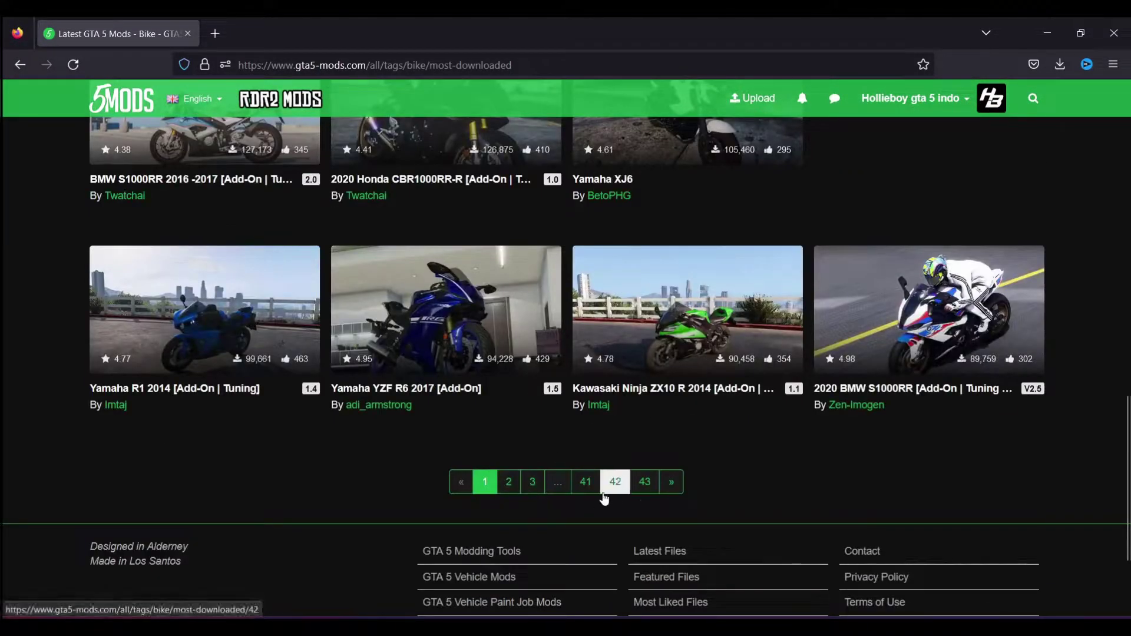
{"action": "scroll", "coordinate": [486, 373], "scroll_direction": "up", "scroll_amount": 3}
{"action": "scroll", "coordinate": [486, 373], "scroll_direction": "up", "scroll_amount": 3}
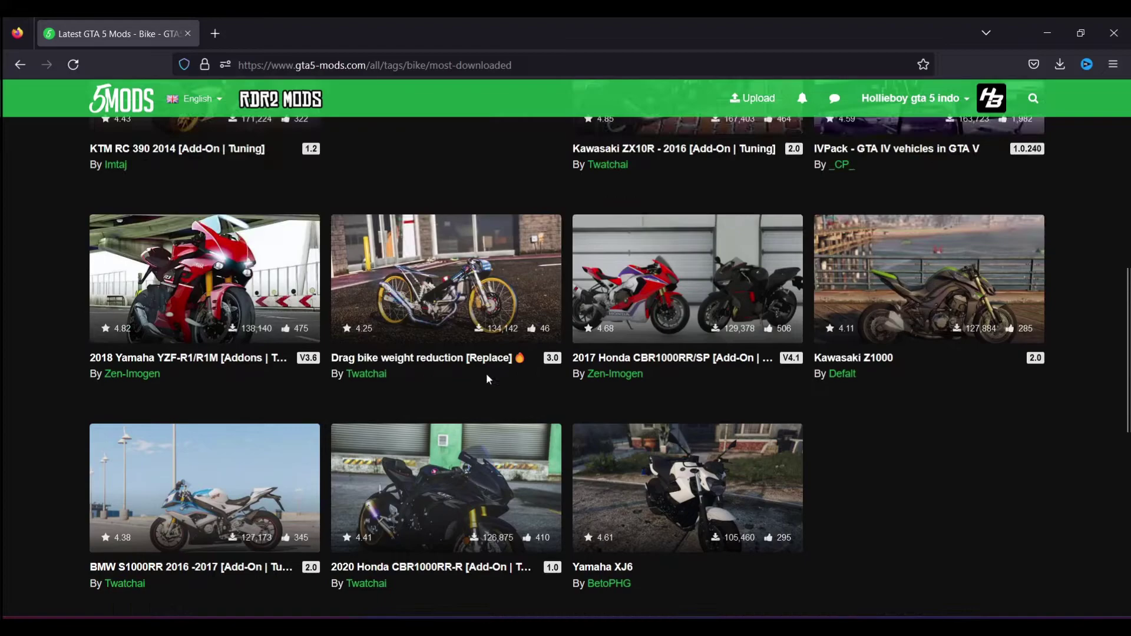
{"action": "scroll", "coordinate": [487, 373], "scroll_direction": "up", "scroll_amount": 5}
{"action": "scroll", "coordinate": [489, 392], "scroll_direction": "up", "scroll_amount": 3}
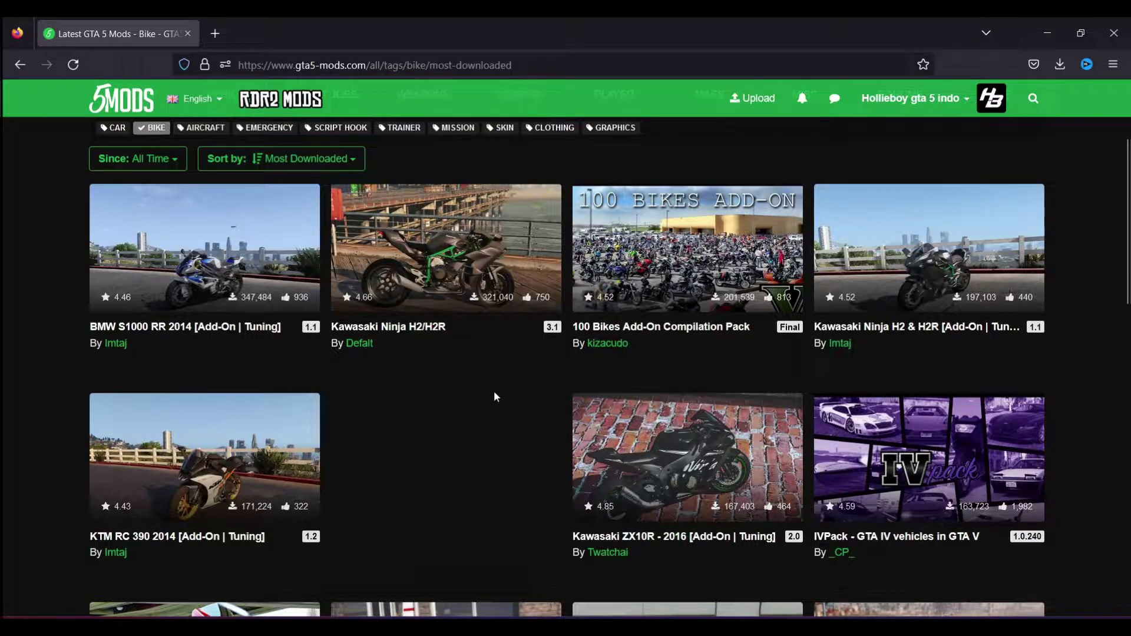
{"action": "scroll", "coordinate": [494, 392], "scroll_direction": "down", "scroll_amount": 5}
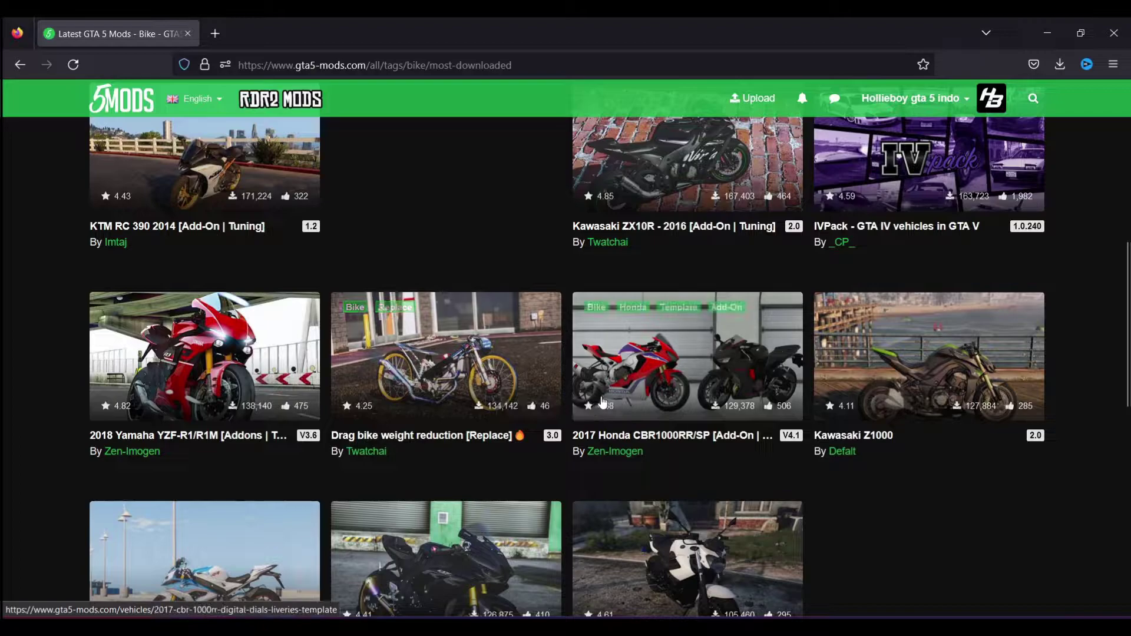
{"action": "scroll", "coordinate": [967, 221], "scroll_direction": "up", "scroll_amount": 4}
Minimize the browser and move the Harley-Davidson archive on the desktop, leaving a gap beside the Kawasaki ZX10R archive
{"action": "left_click", "coordinate": [1039, 34]}
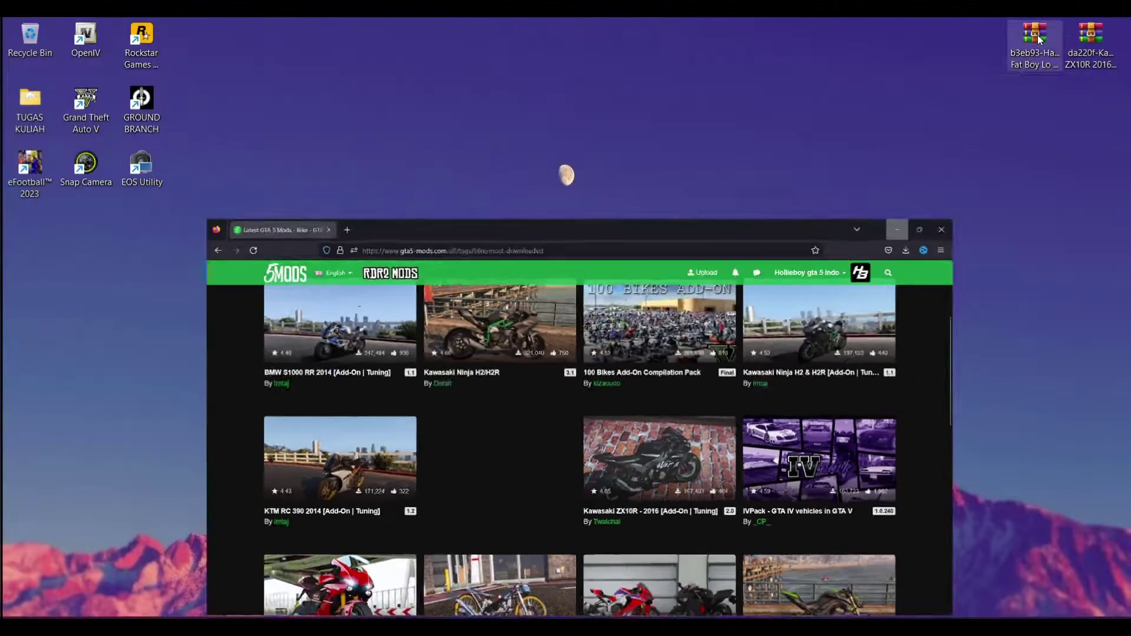
{"action": "left_click", "coordinate": [1042, 32]}
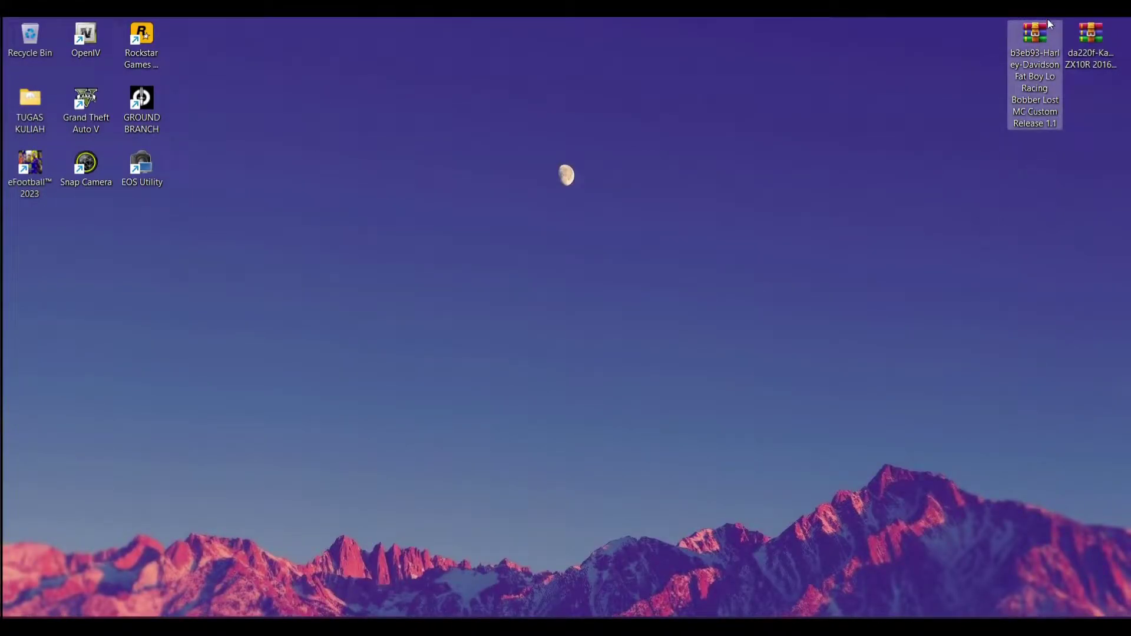
{"action": "left_click_drag", "start_coordinate": [1032, 37], "coordinate": [890, 72]}
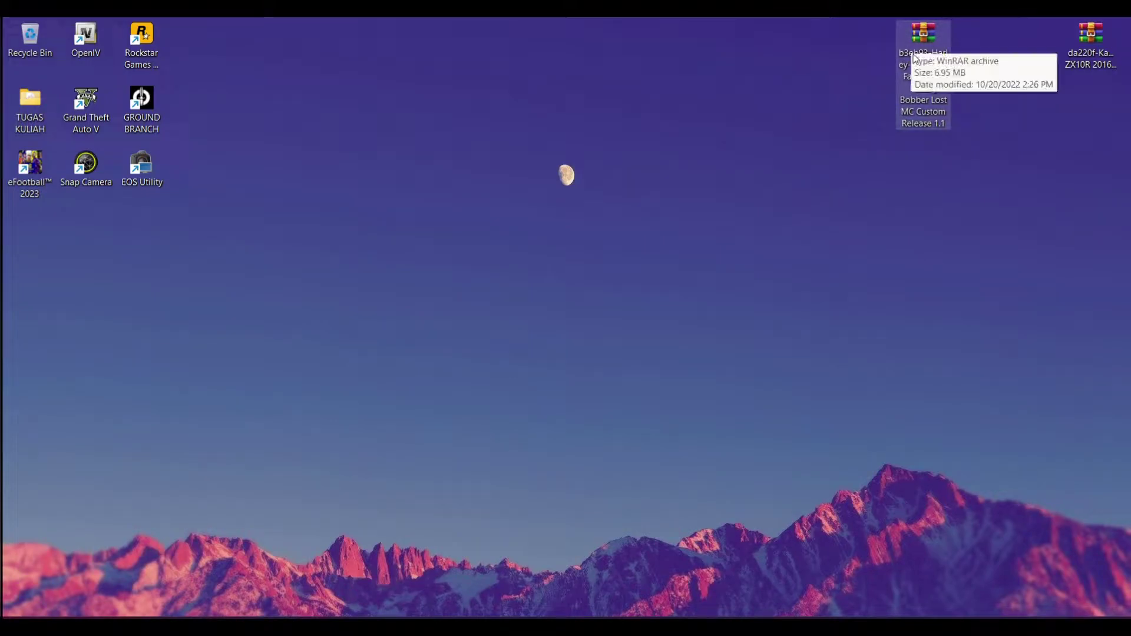
{"action": "left_click", "coordinate": [1082, 56]}
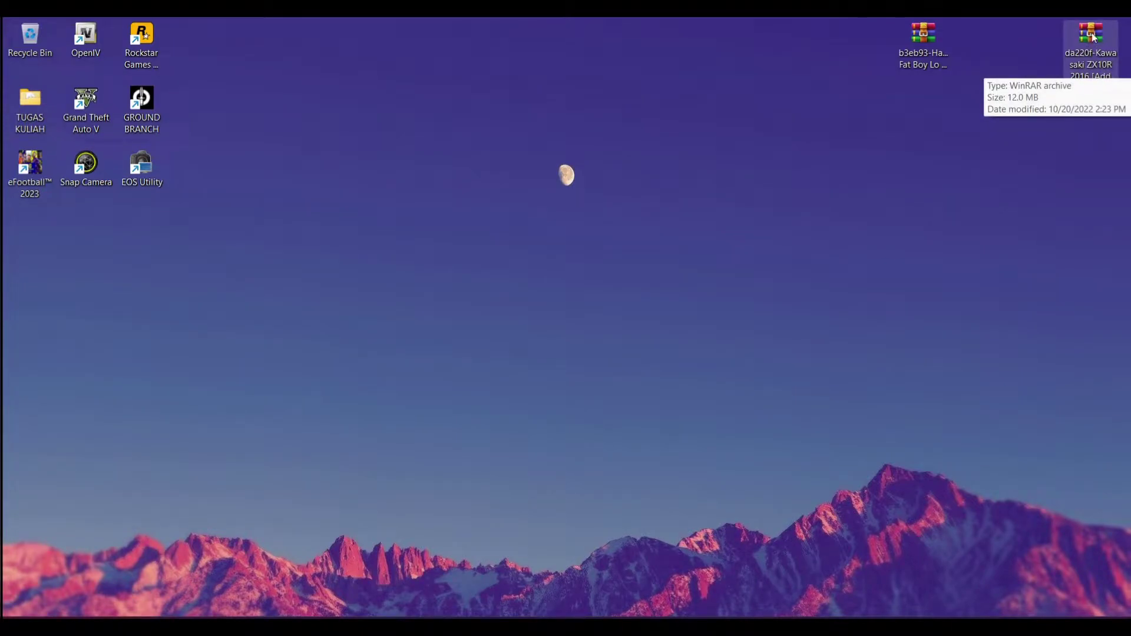
{"action": "left_click_drag", "start_coordinate": [924, 36], "coordinate": [978, 35]}
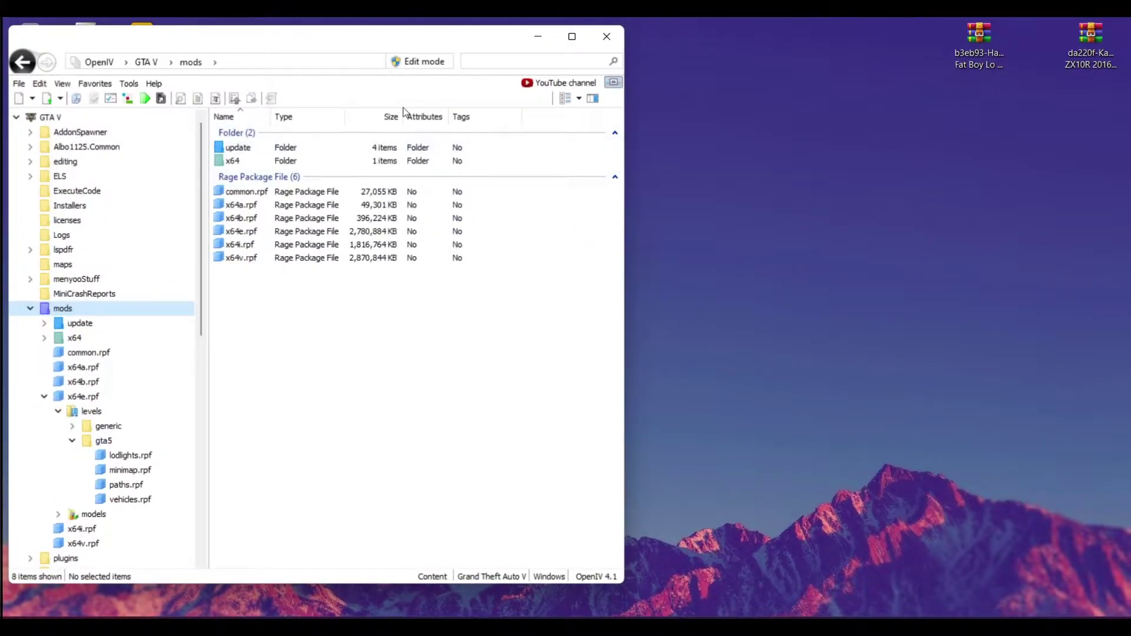
Enable edit mode in OpenIV and open vehicles.rpf under mods/x64e.rpf/levels/gta5
{"action": "left_click", "coordinate": [423, 63]}
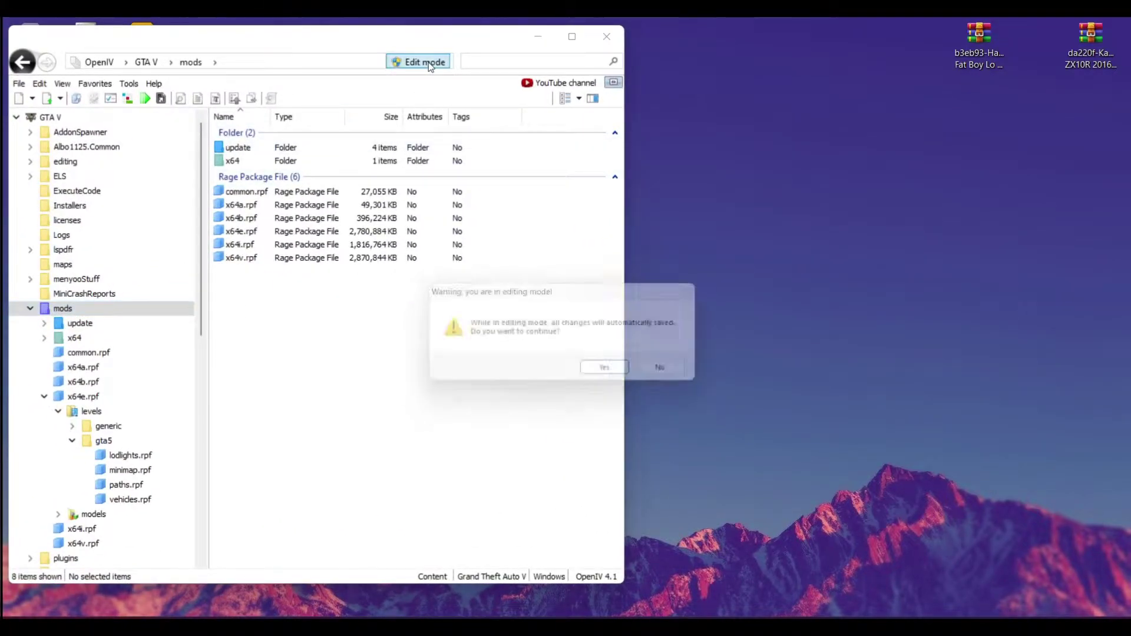
{"action": "left_click", "coordinate": [615, 374]}
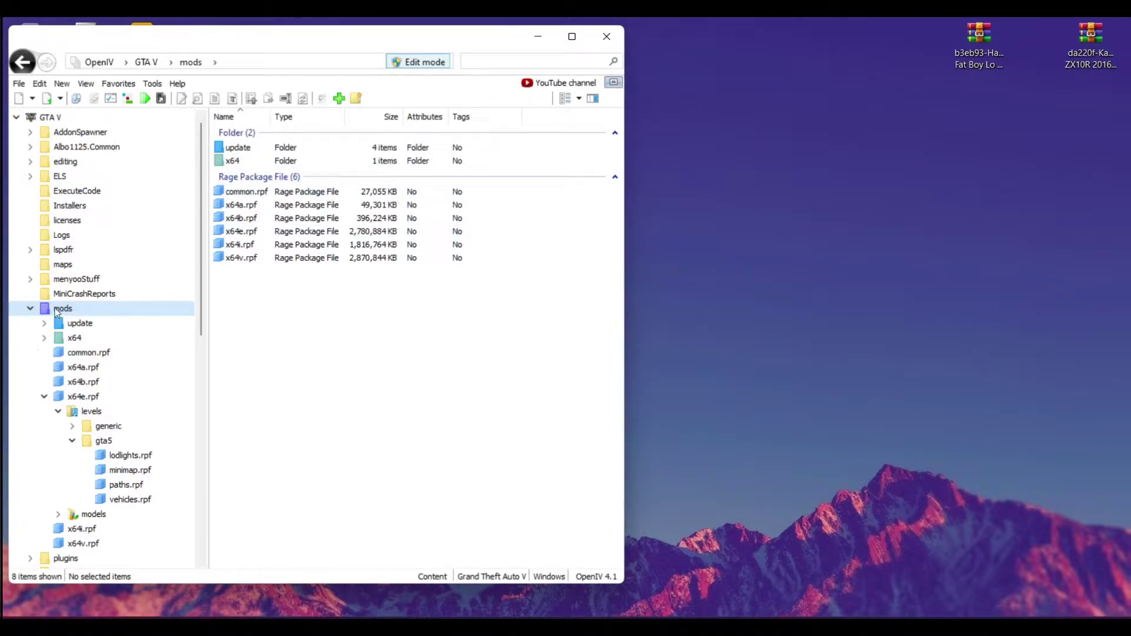
{"action": "left_click", "coordinate": [237, 234]}
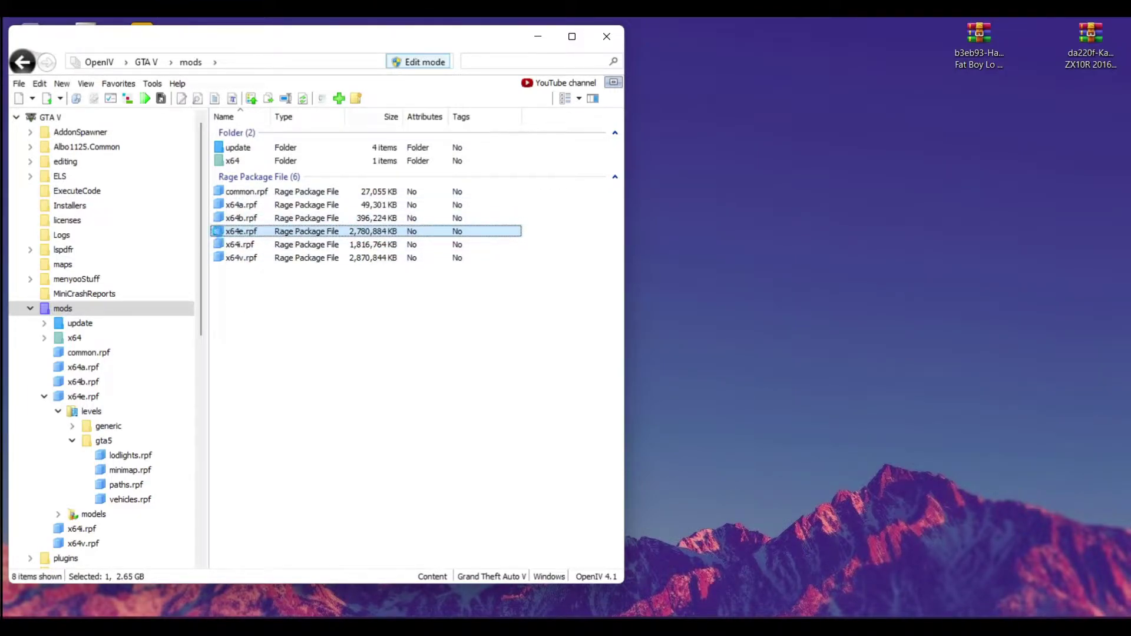
{"action": "double_click", "coordinate": [219, 236]}
{"action": "double_click", "coordinate": [221, 149]}
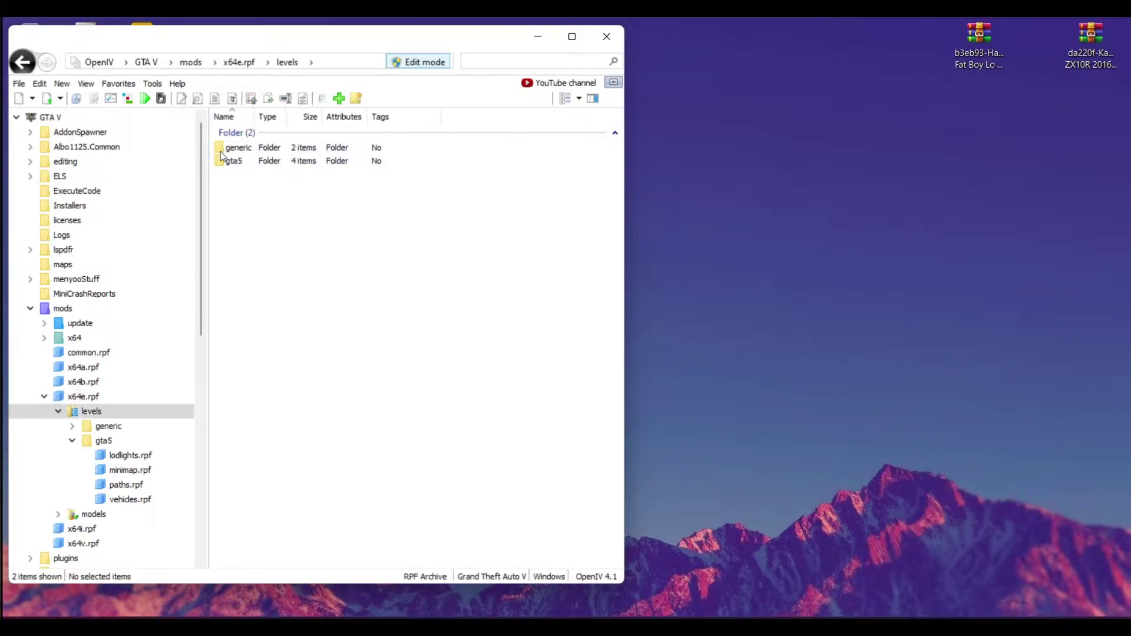
{"action": "double_click", "coordinate": [222, 160]}
{"action": "left_click", "coordinate": [223, 190]}
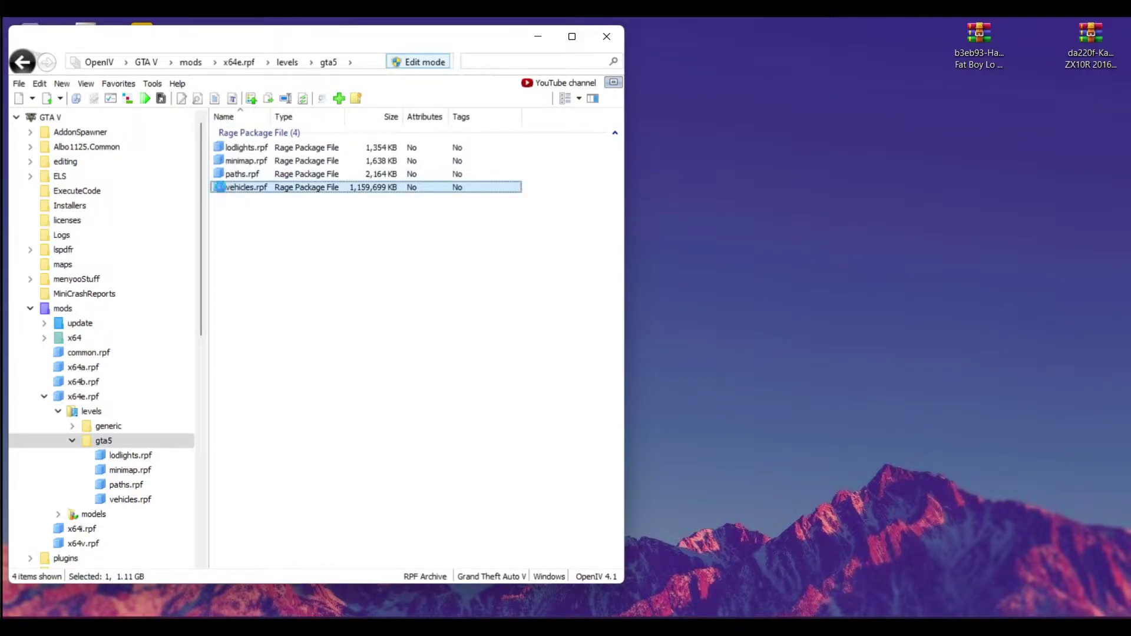
{"action": "double_click", "coordinate": [221, 187]}
Find bagger.yft in vehicles.rpf and inspect its motorcycle model in the model viewer, closing the viewer when done
{"action": "left_click_drag", "start_coordinate": [469, 45], "coordinate": [394, 47]}
{"action": "left_click", "coordinate": [177, 462]}
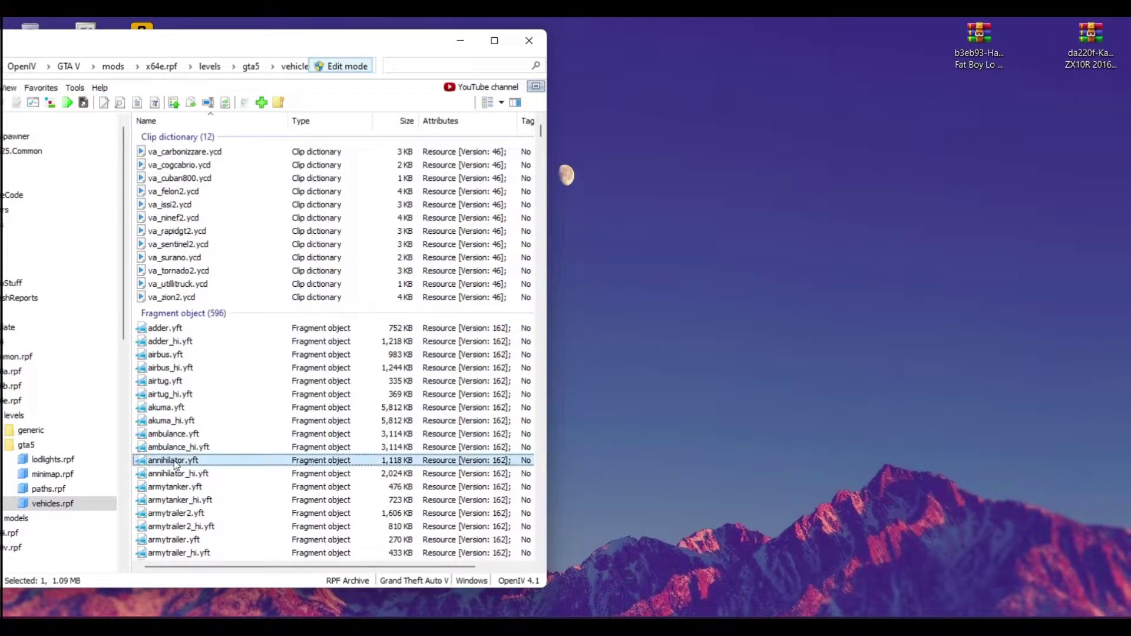
{"action": "scroll", "coordinate": [177, 464], "scroll_direction": "down", "scroll_amount": 2}
{"action": "scroll", "coordinate": [176, 464], "scroll_direction": "down", "scroll_amount": 5}
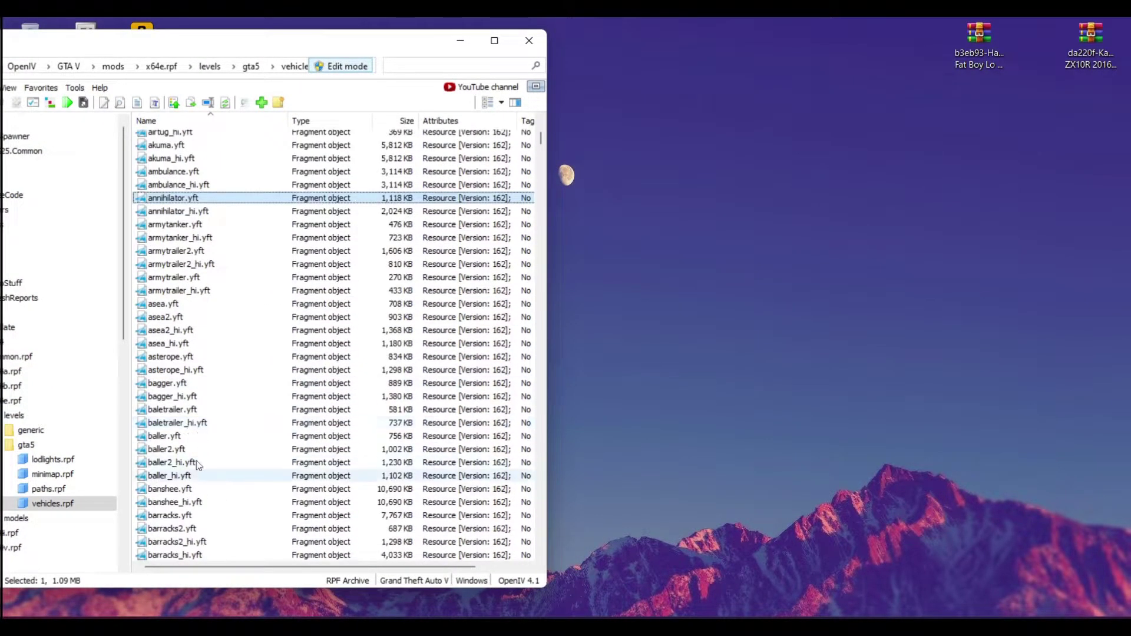
{"action": "left_click", "coordinate": [137, 384]}
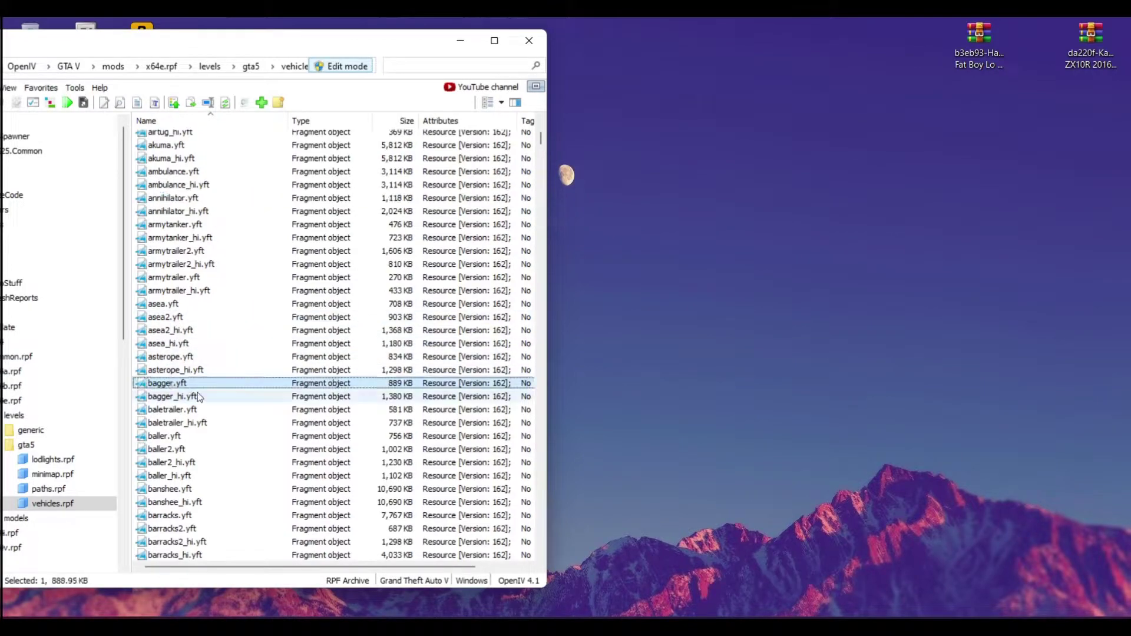
{"action": "double_click", "coordinate": [139, 384]}
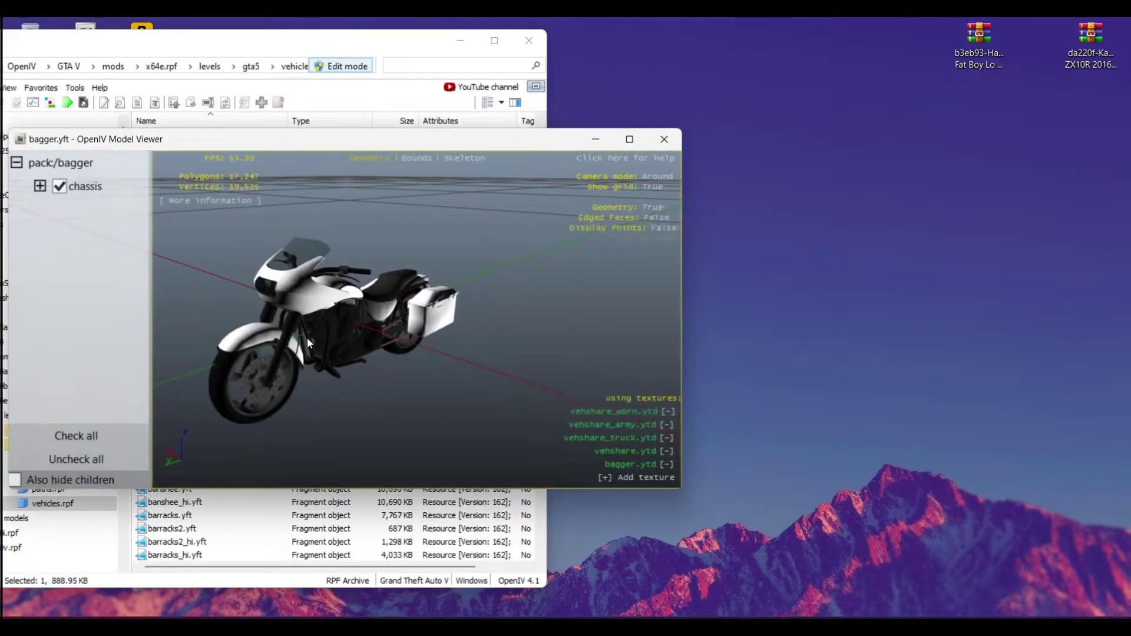
{"action": "left_click_drag", "start_coordinate": [306, 337], "coordinate": [613, 182]}
{"action": "left_click", "coordinate": [663, 141]}
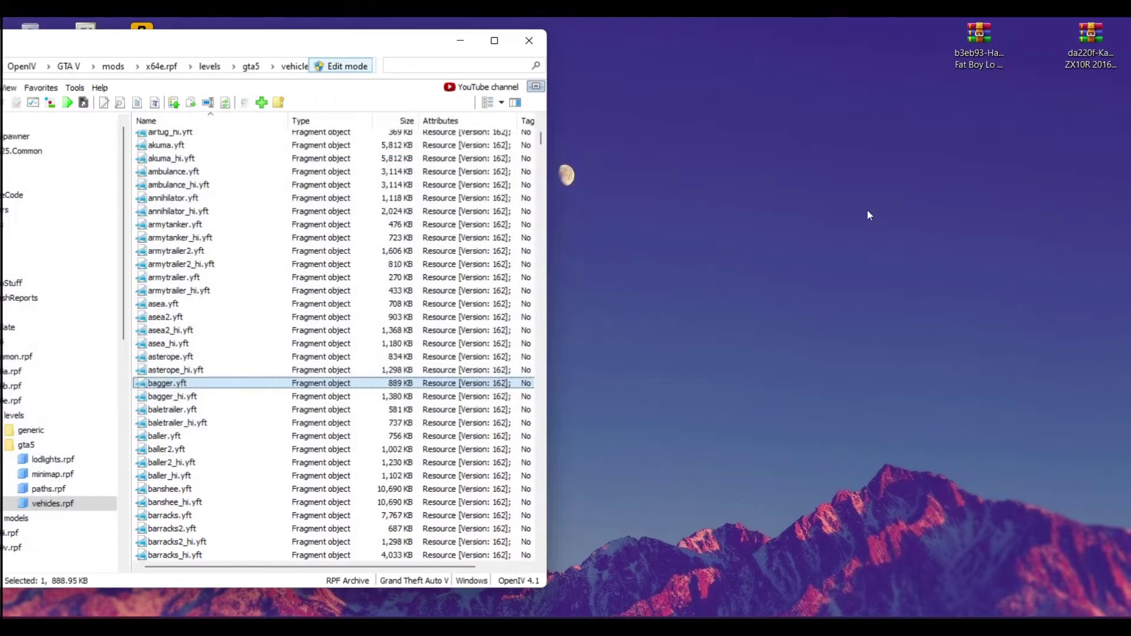
Open the Harley-Davidson Fat Boy archive in WinRAR, dismiss the licence reminder and enter its mod folder
{"action": "left_click", "coordinate": [980, 41]}
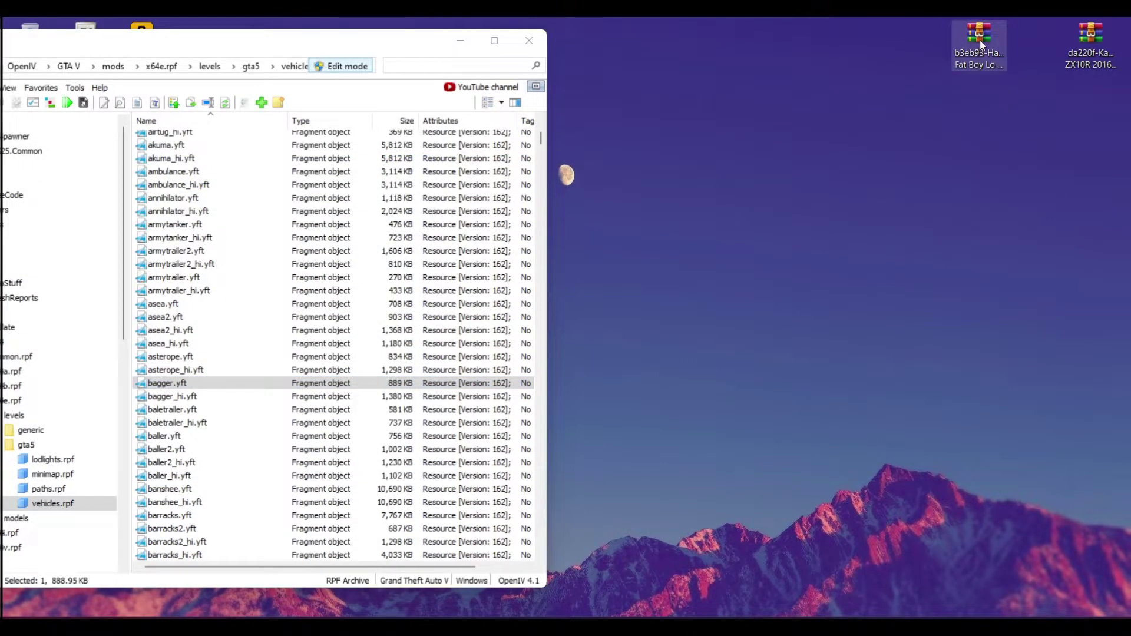
{"action": "double_click", "coordinate": [980, 40]}
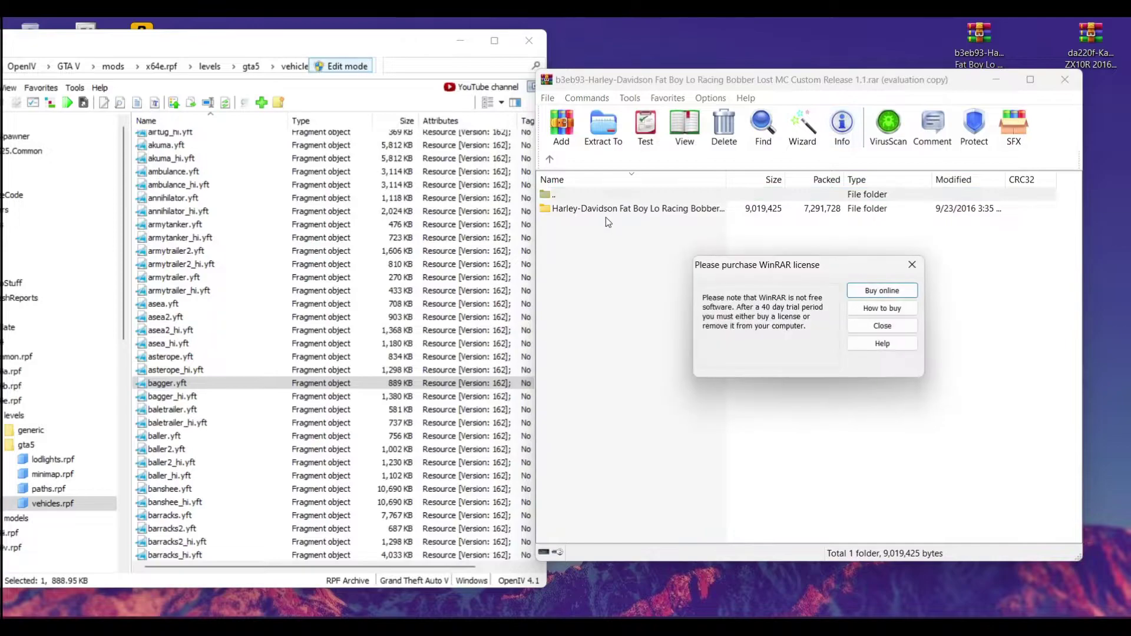
{"action": "left_click", "coordinate": [883, 327]}
{"action": "left_click", "coordinate": [546, 214]}
{"action": "double_click", "coordinate": [546, 213]}
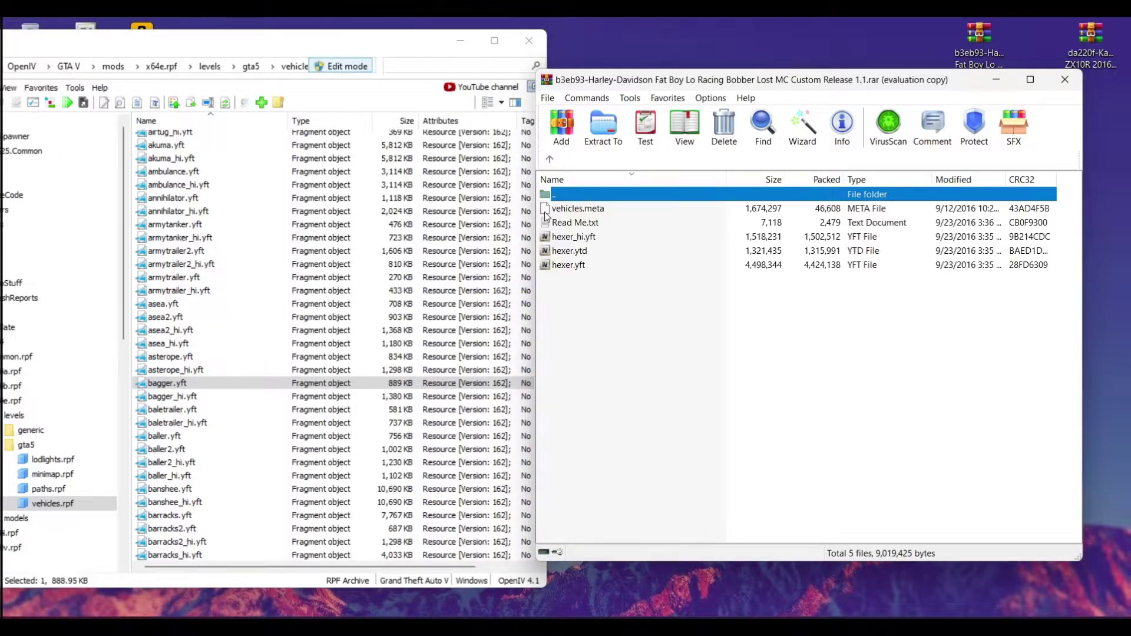
Extract hexer_hi.yft, hexer.ytd and hexer.yft from the archive to the desktop and close WinRAR
{"action": "left_click_drag", "start_coordinate": [810, 84], "coordinate": [786, 208]}
{"action": "left_click_drag", "start_coordinate": [559, 465], "coordinate": [793, 180]}
{"action": "left_click_drag", "start_coordinate": [794, 133], "coordinate": [794, 133]}
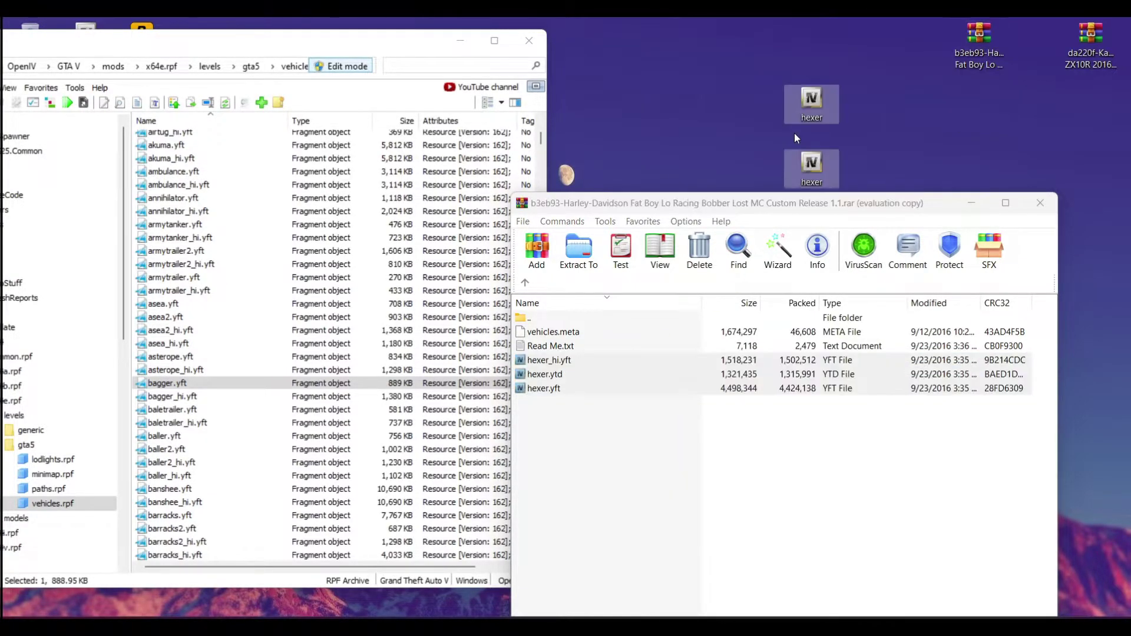
{"action": "left_click", "coordinate": [1040, 202]}
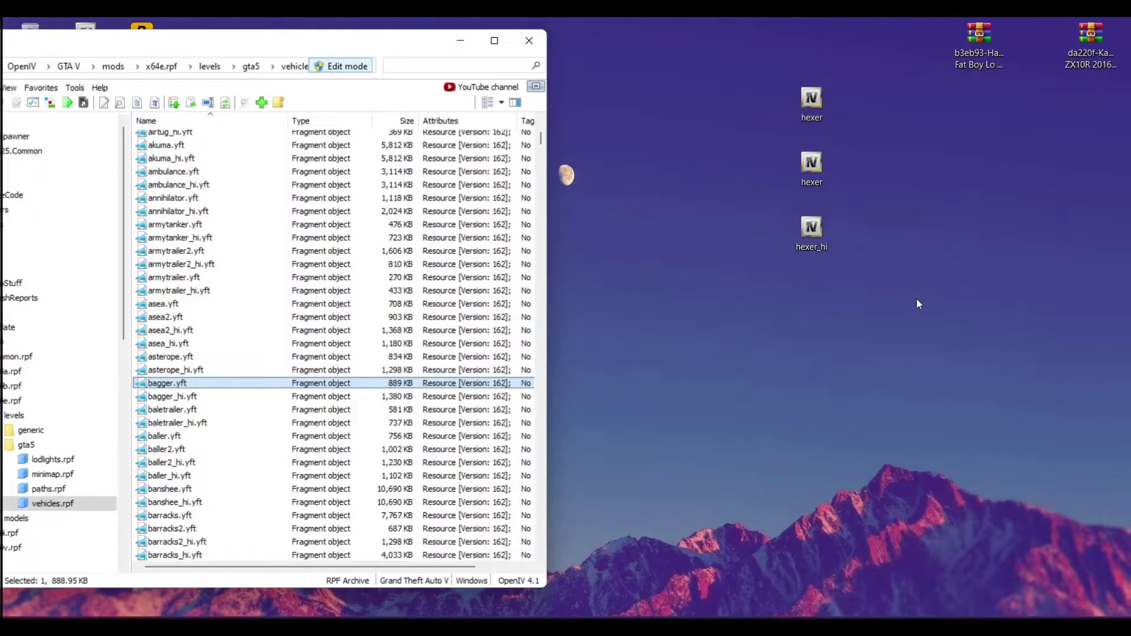
Rename the first of the two extracted hexer files on the desktop to bagger, matching the game's vehicle file name
{"action": "left_click", "coordinate": [818, 102]}
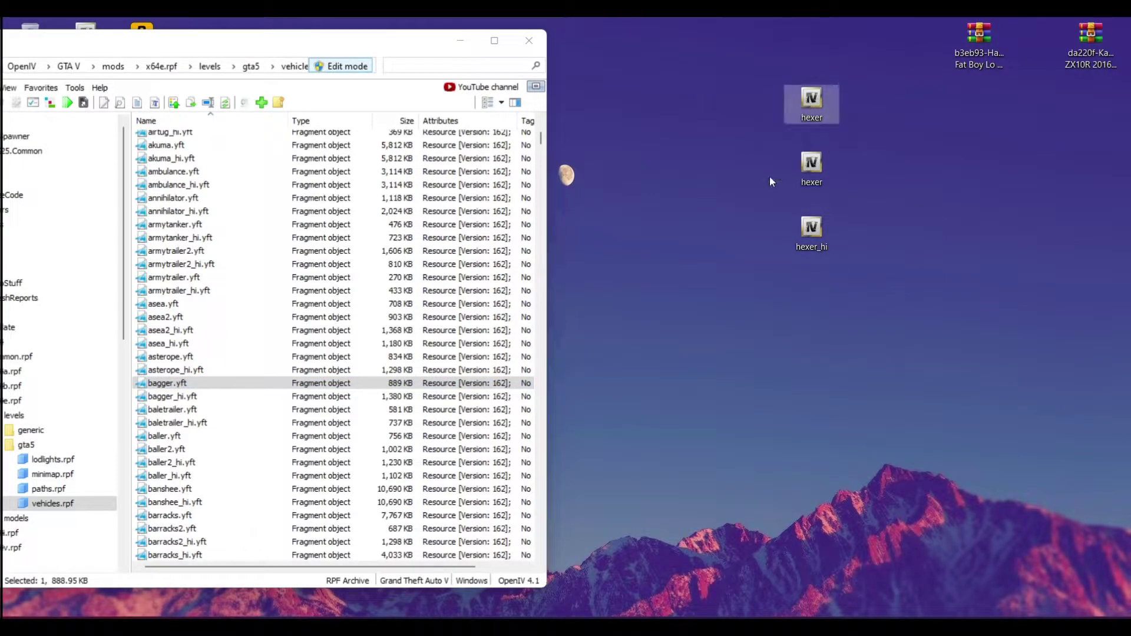
{"action": "left_click", "coordinate": [166, 386]}
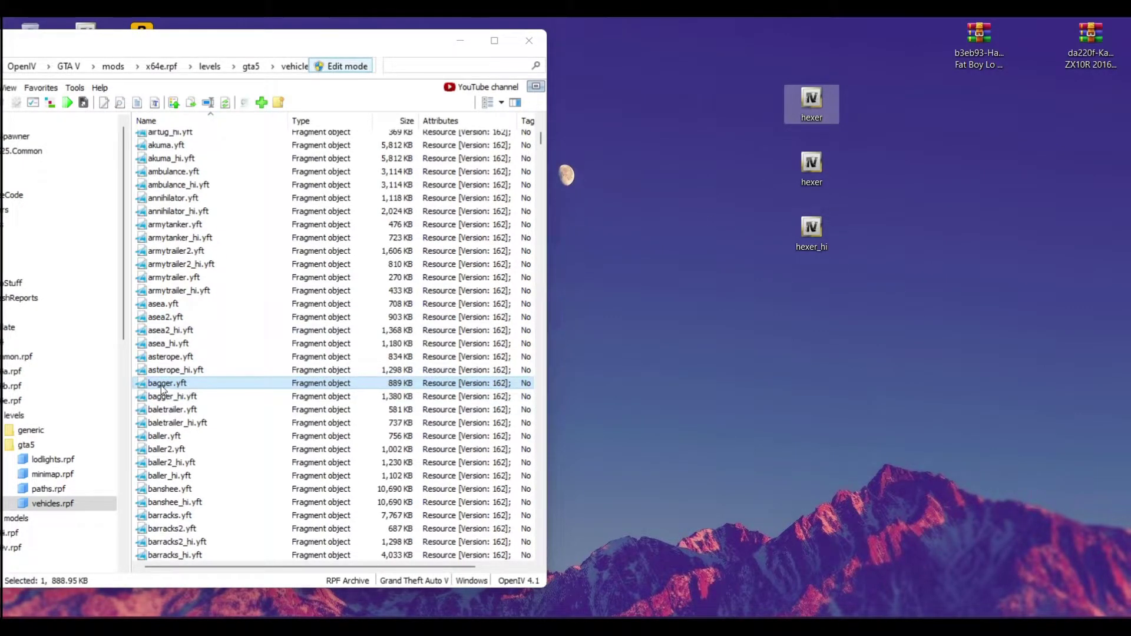
{"action": "left_click", "coordinate": [175, 396]}
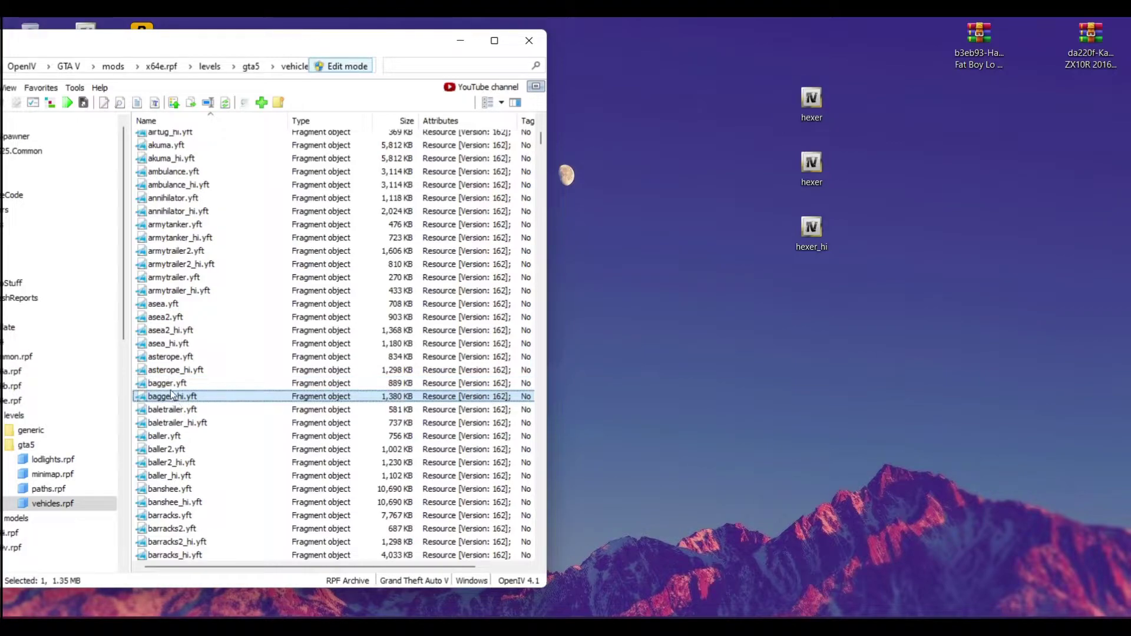
{"action": "left_click", "coordinate": [820, 101]}
{"action": "right_click", "coordinate": [810, 102]}
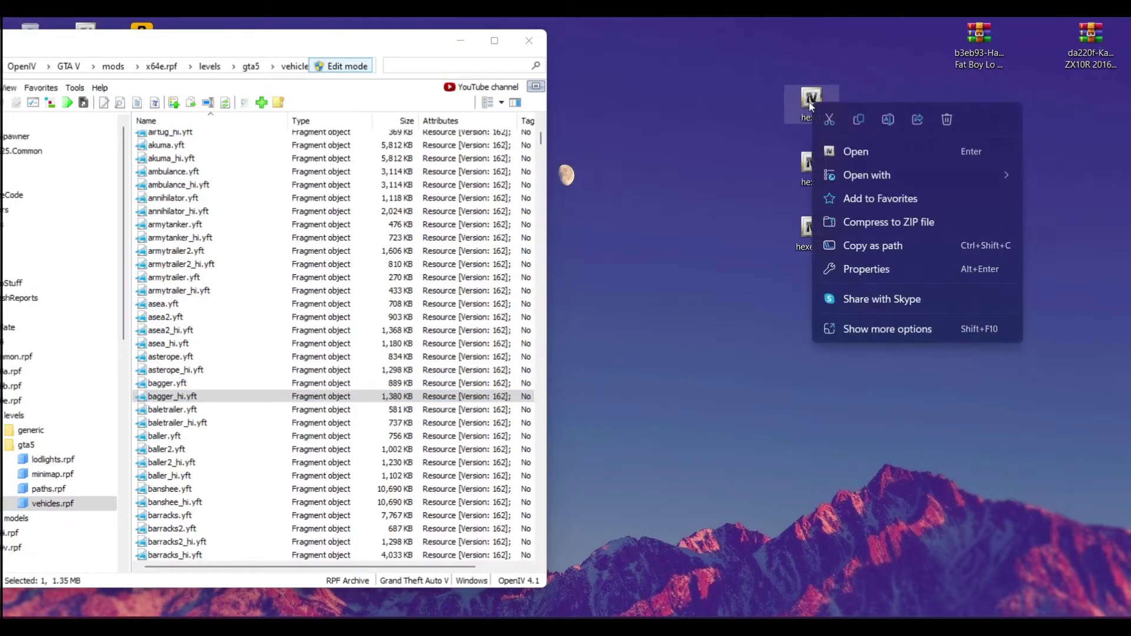
{"action": "left_click", "coordinate": [890, 121]}
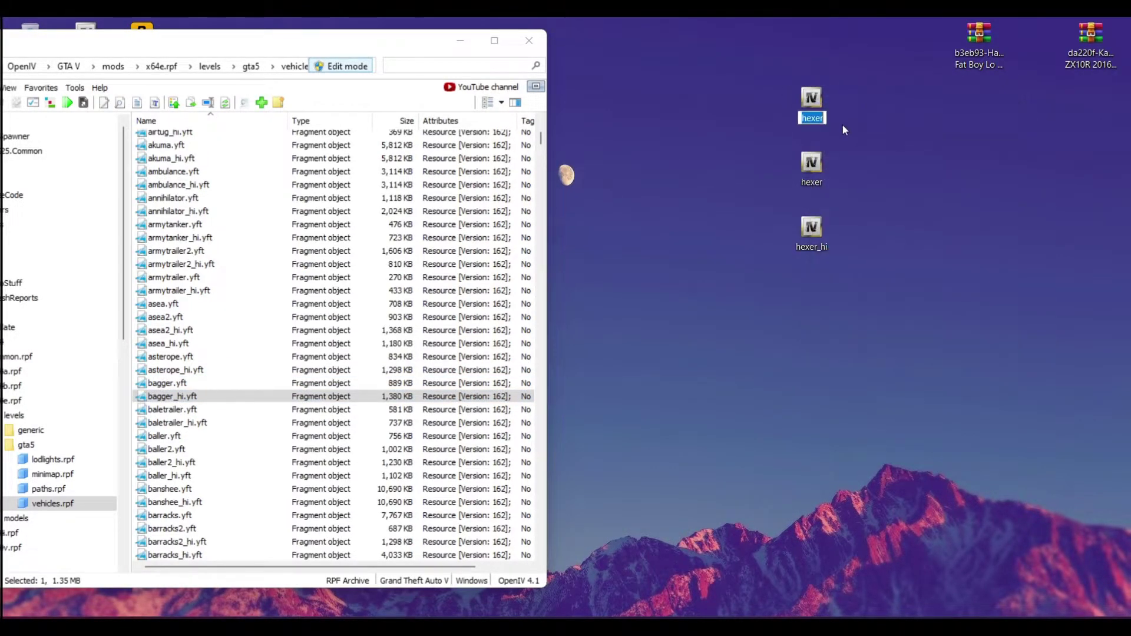
{"action": "left_click", "coordinate": [824, 118]}
{"action": "key", "text": "Return"}
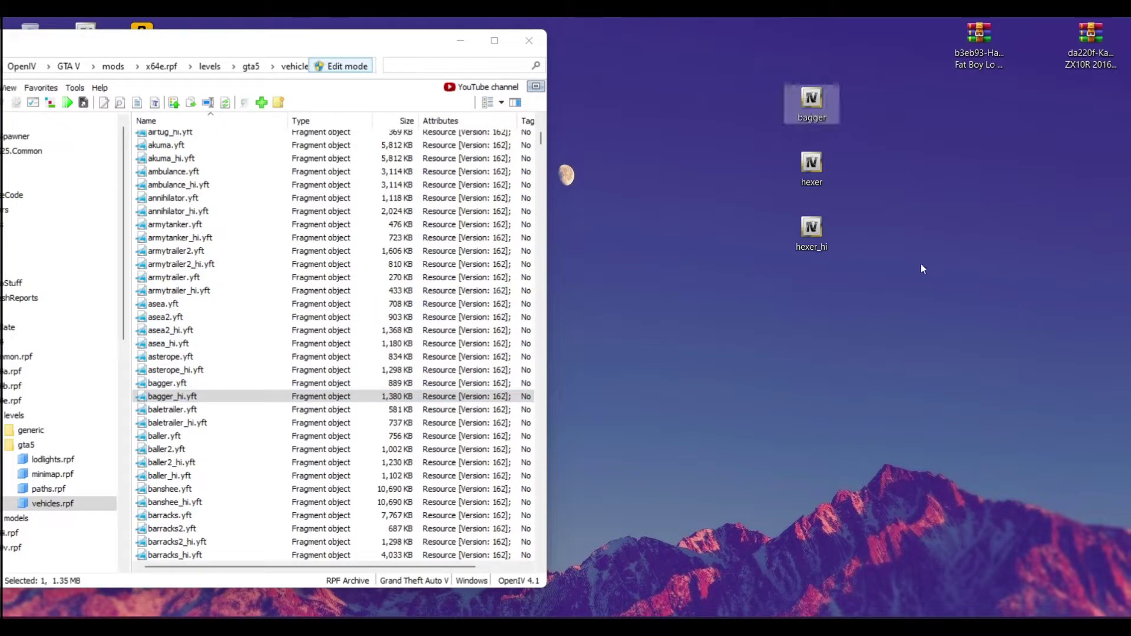
Rename the remaining hexer file on the desktop to bagger and the hexer_hi file to bagger_hi
{"action": "right_click", "coordinate": [815, 165]}
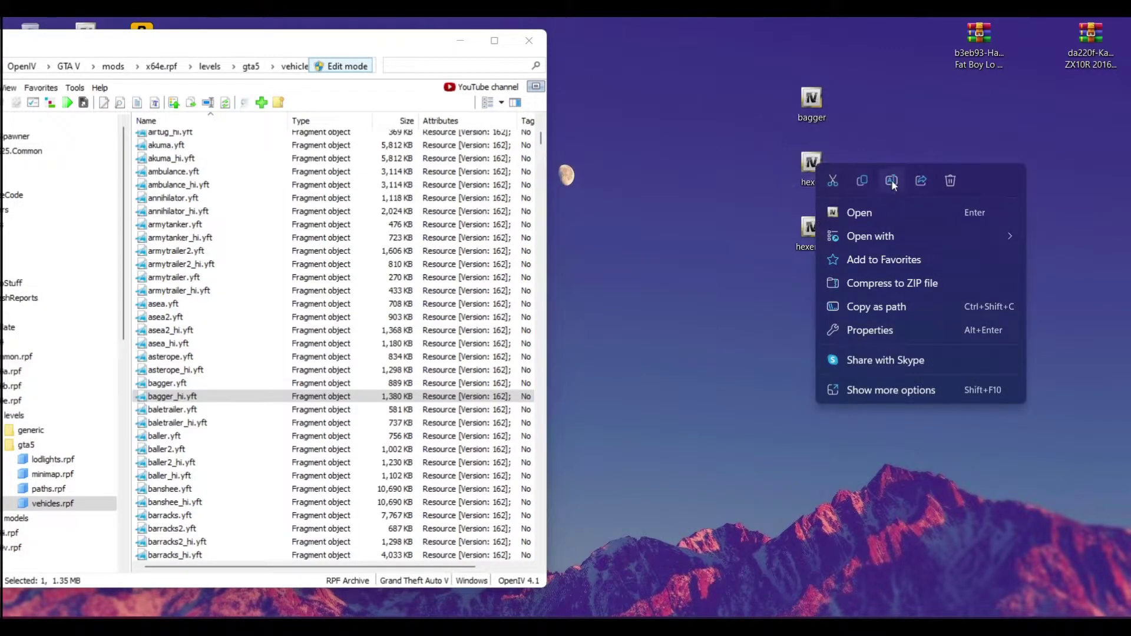
{"action": "left_click", "coordinate": [889, 182]}
{"action": "type", "text": "bagger"}
{"action": "key", "text": "Return"}
{"action": "left_click", "coordinate": [810, 233]}
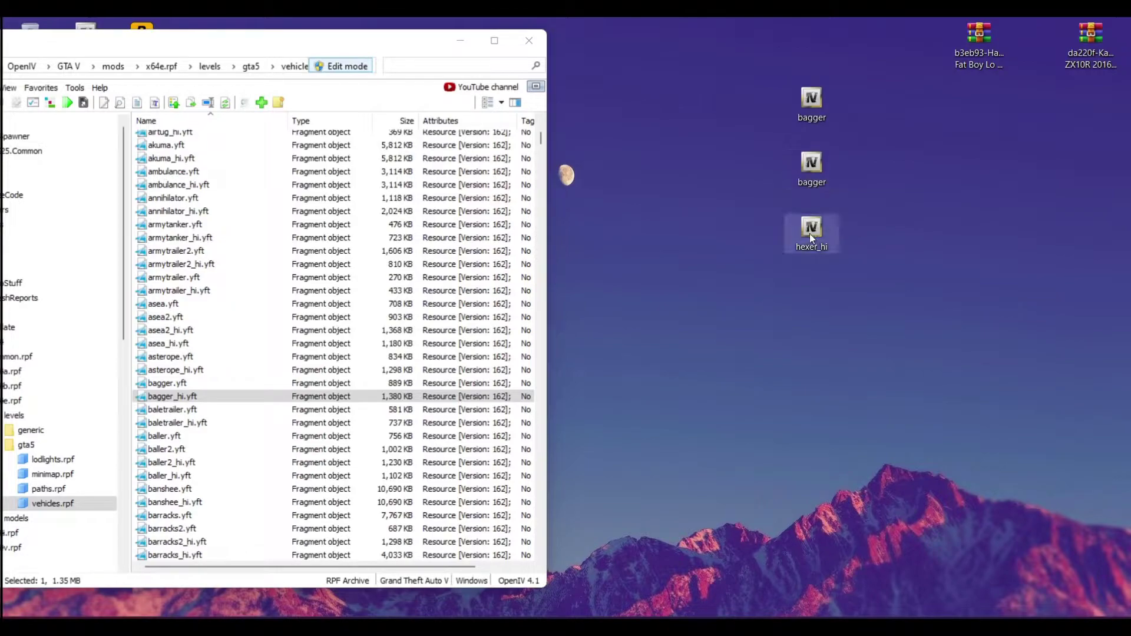
{"action": "right_click", "coordinate": [813, 229]}
{"action": "left_click", "coordinate": [890, 244]}
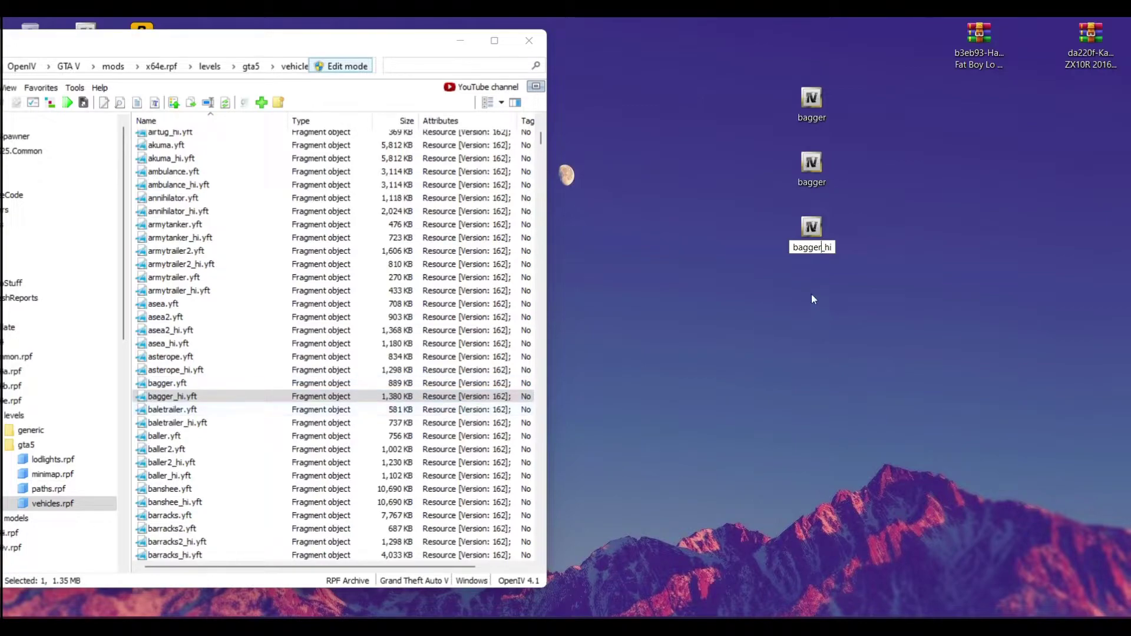
{"action": "key", "text": "Return"}
Import the three bagger files into the game's vehicles.rpf and check the replaced bagger.yft in the model viewer, closing the viewer when done
{"action": "left_click_drag", "start_coordinate": [744, 31], "coordinate": [866, 263]}
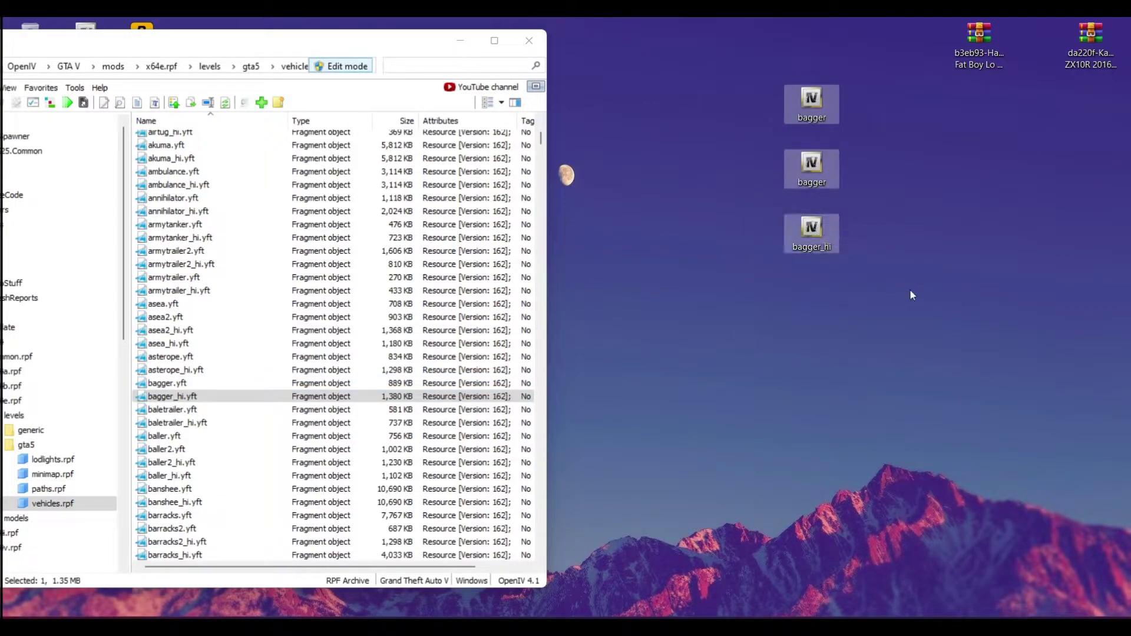
{"action": "left_click_drag", "start_coordinate": [816, 102], "coordinate": [205, 382]}
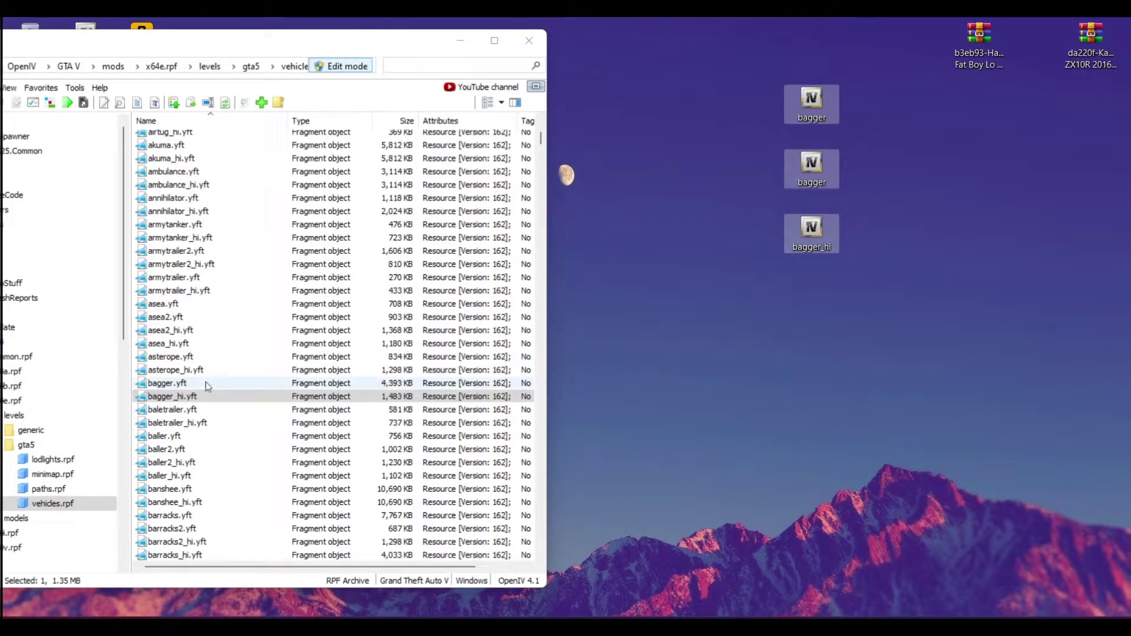
{"action": "left_click", "coordinate": [142, 383]}
{"action": "double_click", "coordinate": [142, 383]}
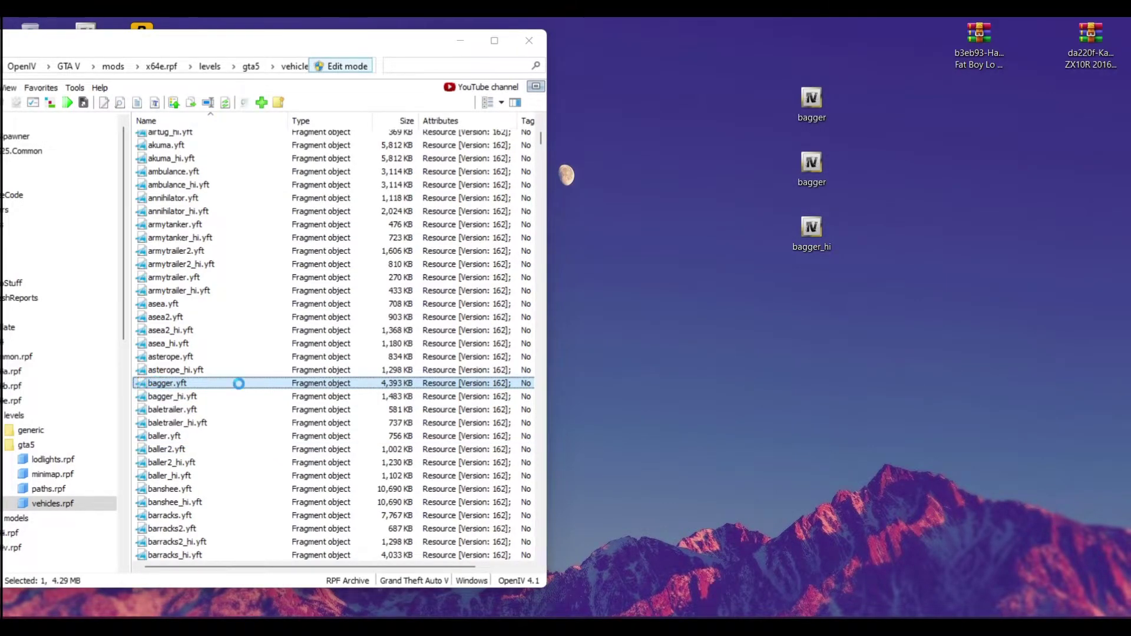
{"action": "left_click_drag", "start_coordinate": [305, 358], "coordinate": [511, 256]}
{"action": "scroll", "coordinate": [396, 306], "scroll_direction": "up", "scroll_amount": 5}
{"action": "scroll", "coordinate": [316, 480], "scroll_direction": "down", "scroll_amount": 5}
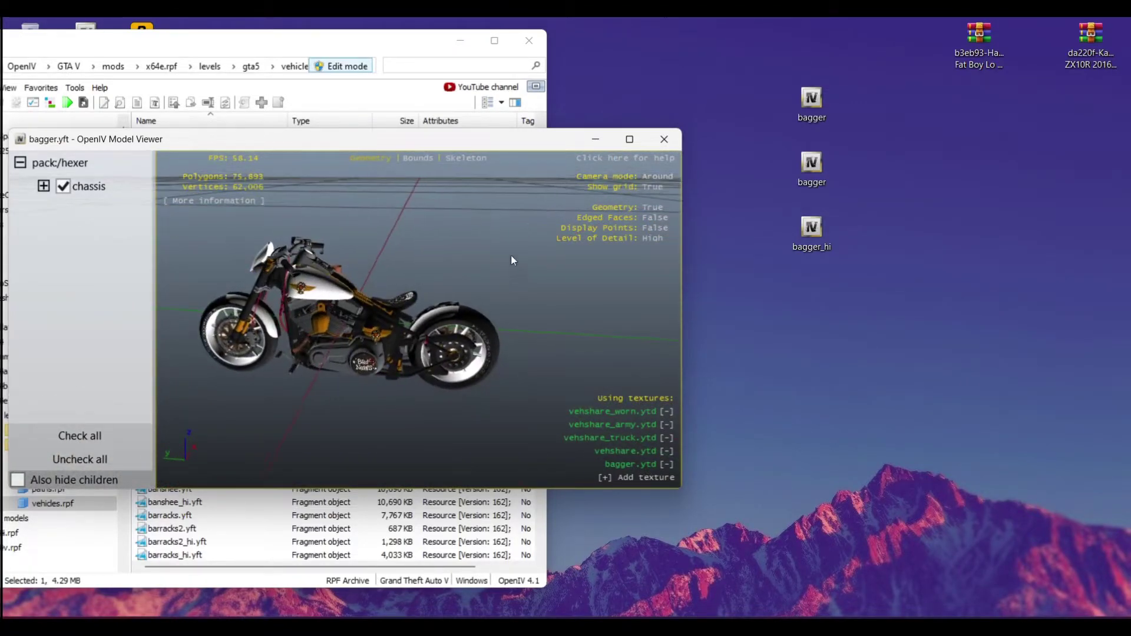
{"action": "left_click", "coordinate": [663, 145]}
Delete the two bagger files and the bagger_hi file from the desktop, confirming the move to the Recycle Bin
{"action": "left_click_drag", "start_coordinate": [935, 307], "coordinate": [783, 58]}
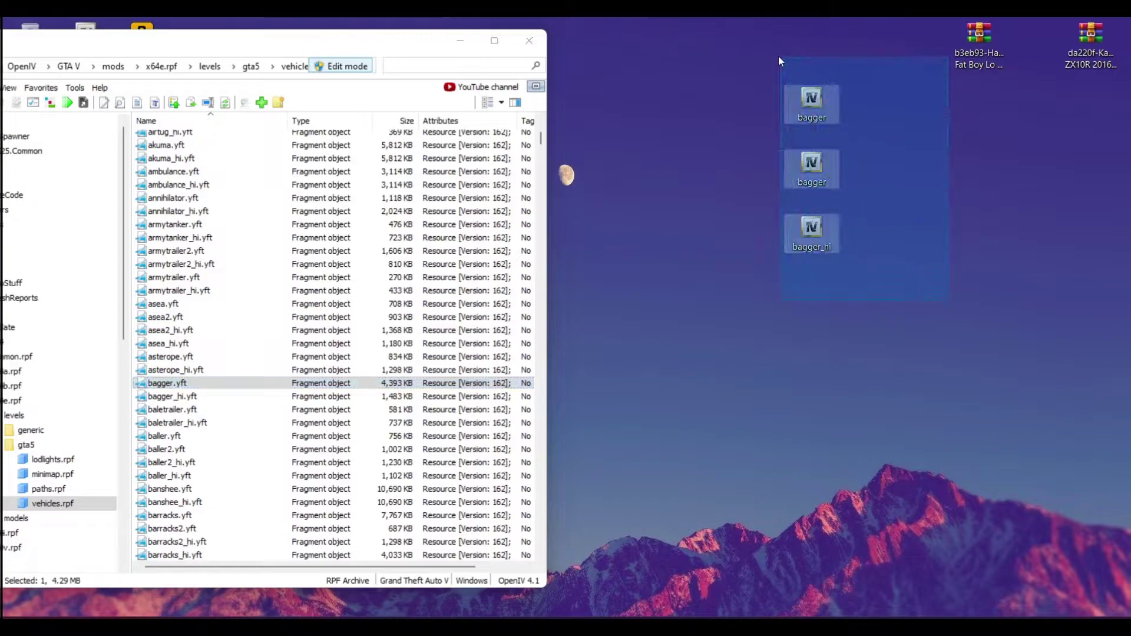
{"action": "left_click_drag", "start_coordinate": [808, 104], "coordinate": [687, 139]}
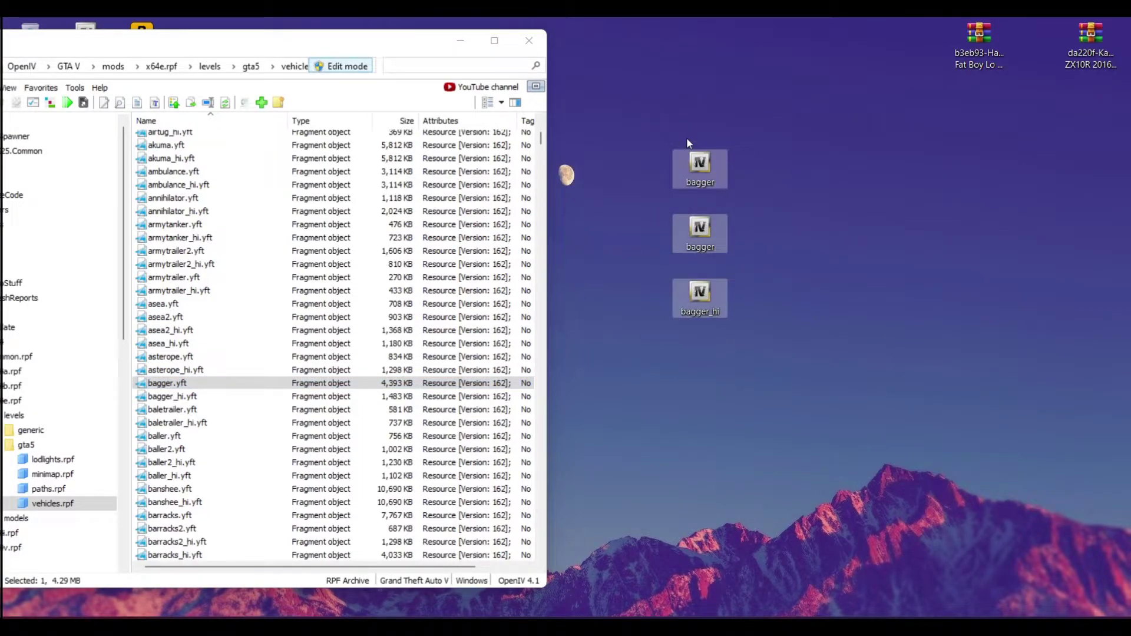
{"action": "key", "text": "Delete"}
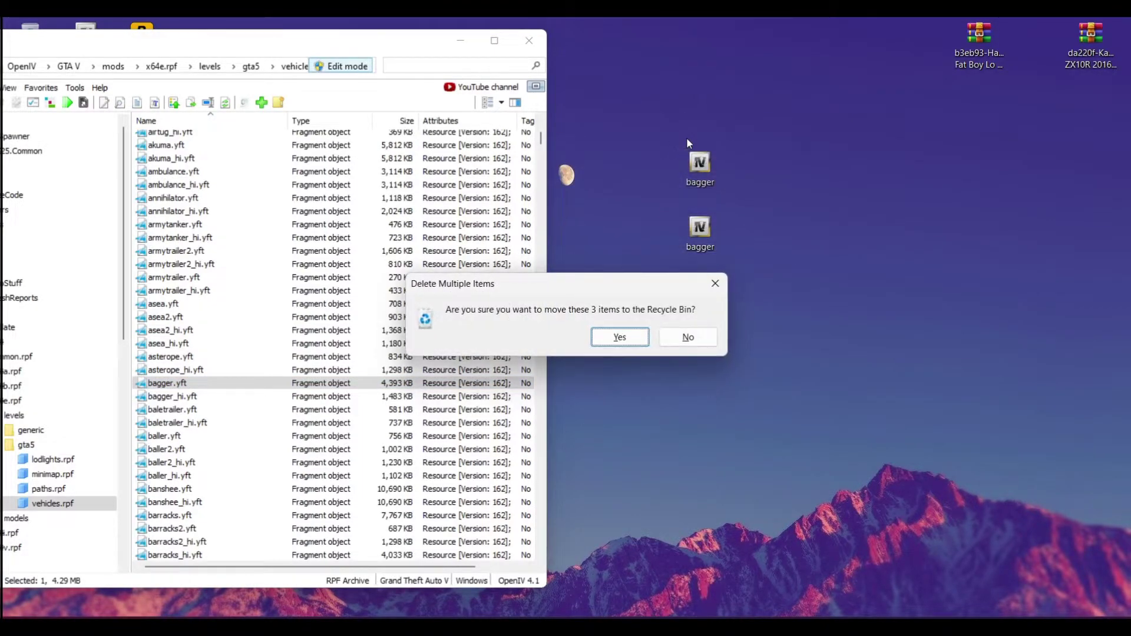
{"action": "left_click", "coordinate": [632, 340]}
Return to the mods folder in OpenIV and rearrange the desktop archives, setting the Harley-Davidson one apart from the Kawasaki ZX10R one
{"action": "left_click_drag", "start_coordinate": [389, 33], "coordinate": [486, 31]}
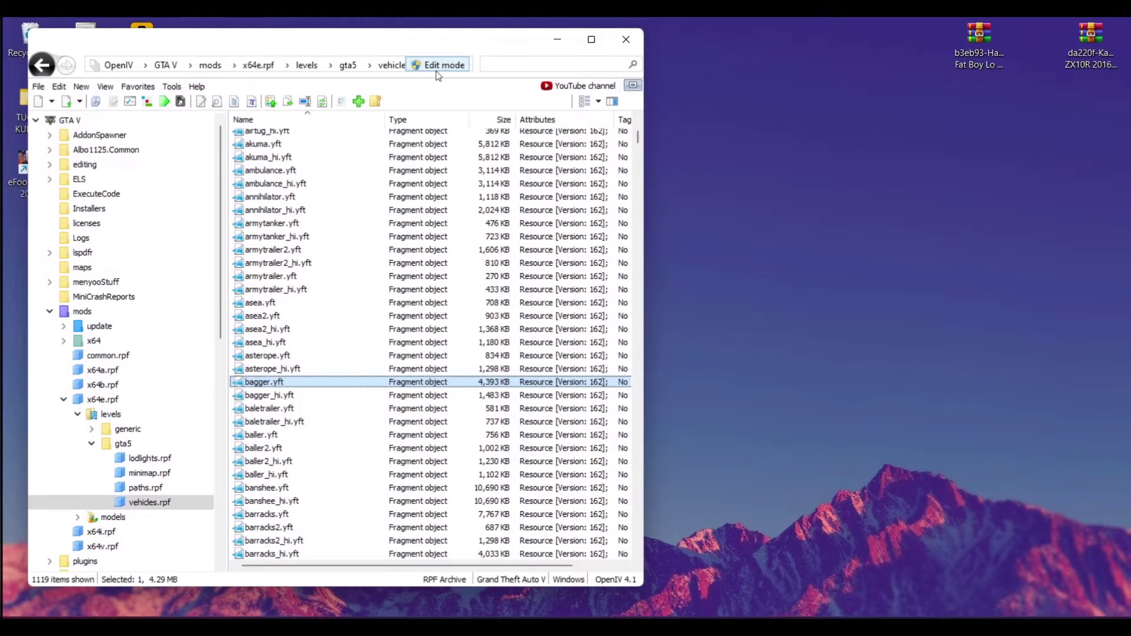
{"action": "left_click", "coordinate": [162, 311]}
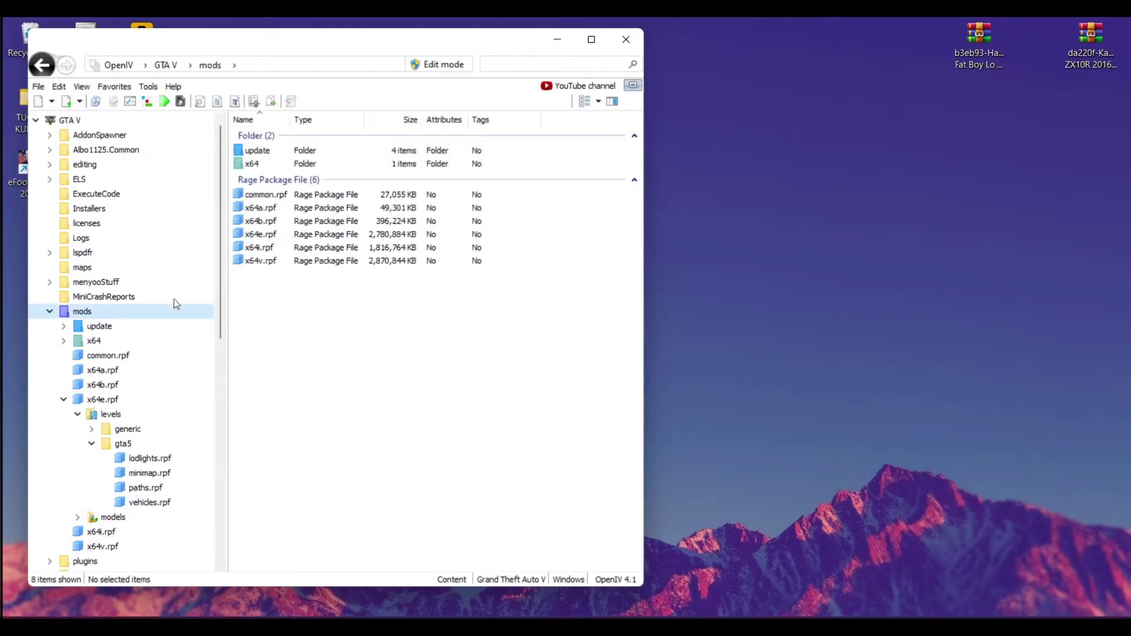
{"action": "left_click_drag", "start_coordinate": [978, 37], "coordinate": [1092, 544]}
{"action": "left_click_drag", "start_coordinate": [1091, 35], "coordinate": [976, 99]}
Open the Kawasaki ZX10R 2016 add-on archive in WinRAR, dismiss the licence reminder and enter its zx10r folder
{"action": "double_click", "coordinate": [977, 98]}
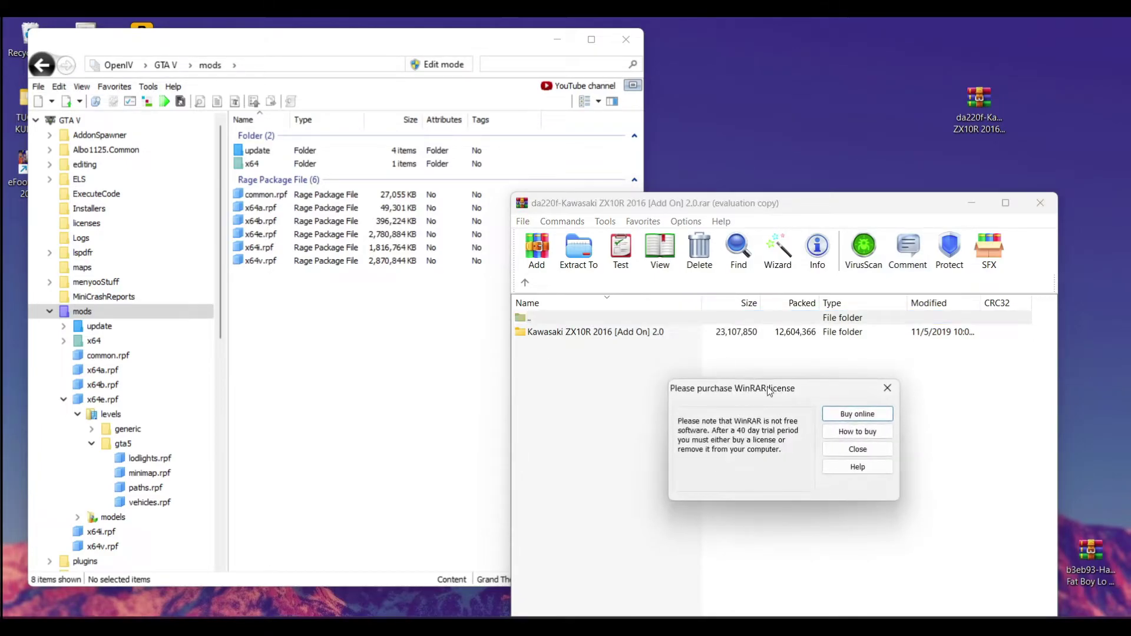
{"action": "left_click", "coordinate": [857, 448]}
{"action": "double_click", "coordinate": [585, 332]}
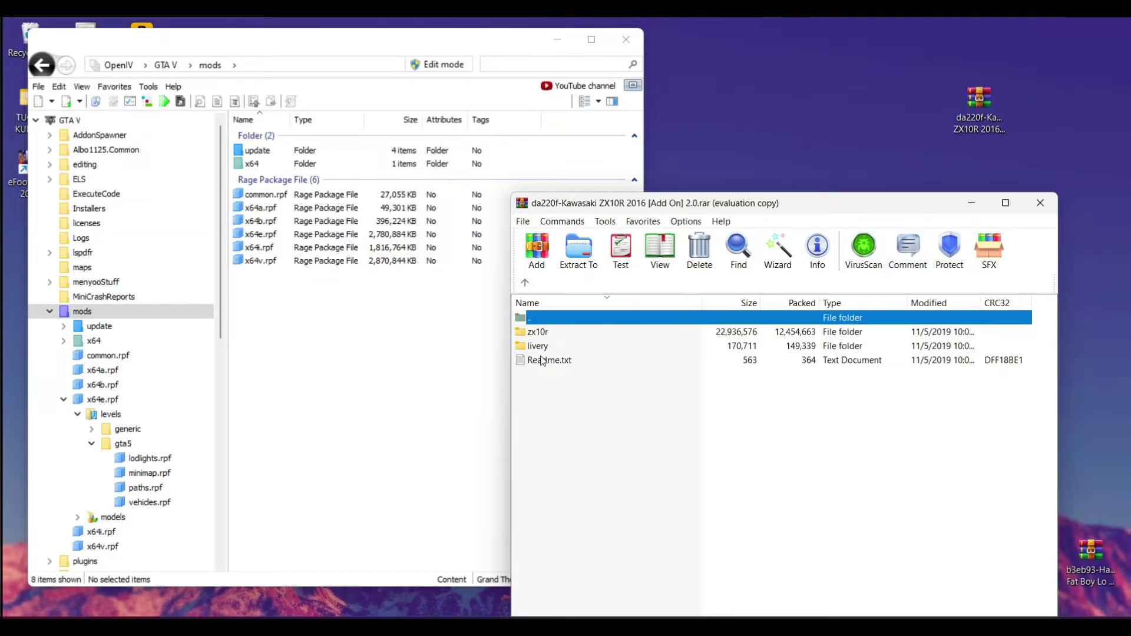
{"action": "left_click", "coordinate": [523, 334]}
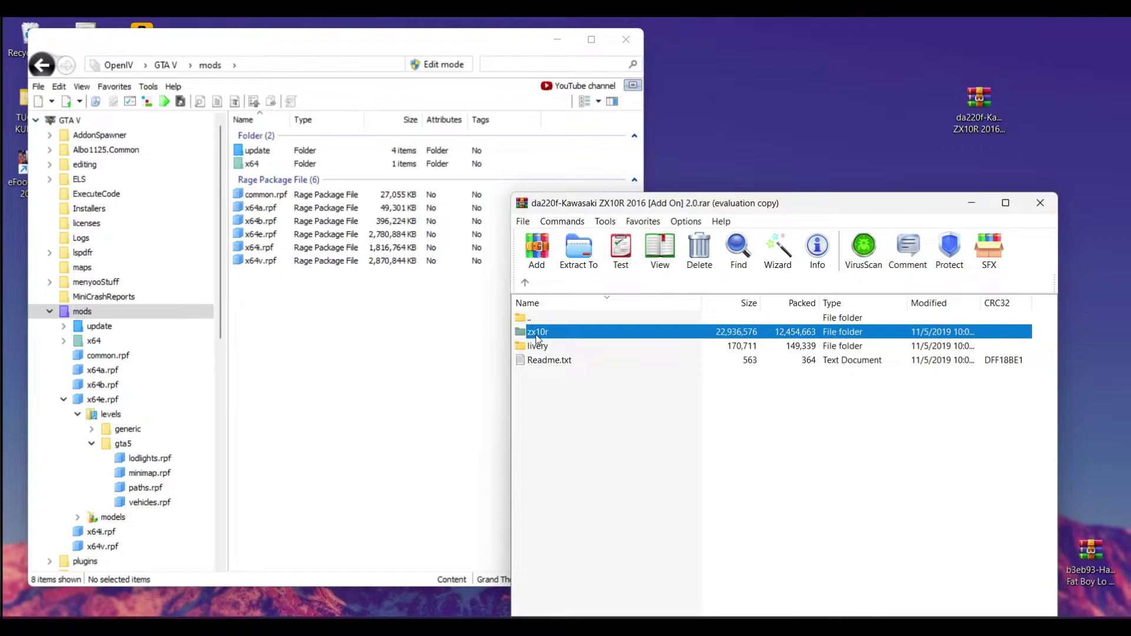
{"action": "double_click", "coordinate": [522, 334]}
{"action": "left_click", "coordinate": [533, 333]}
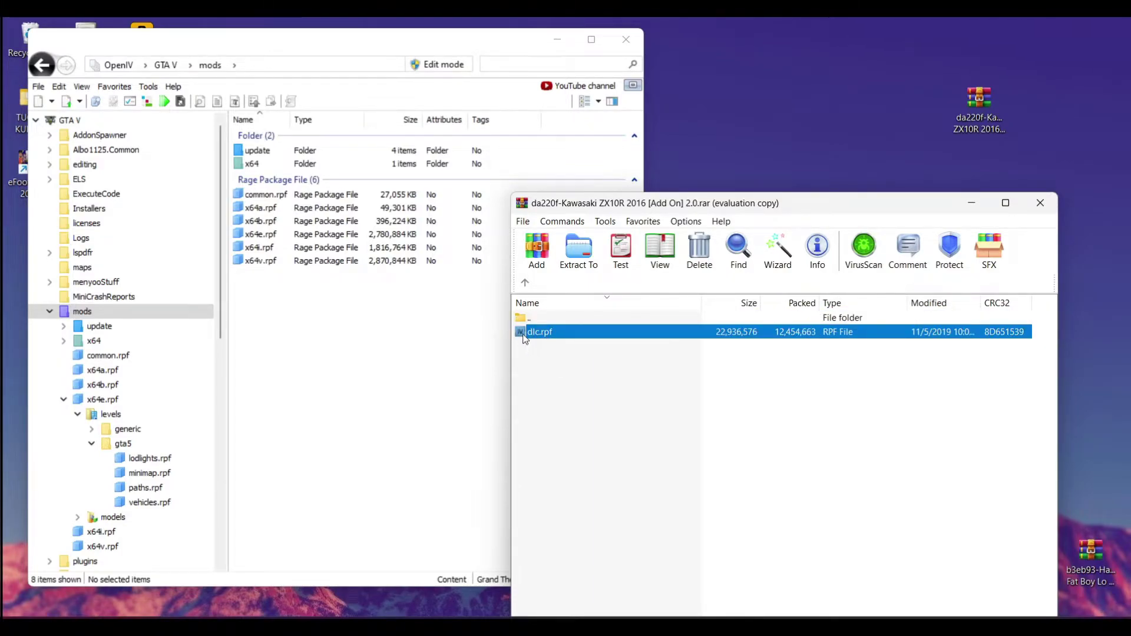
Enable edit mode in OpenIV, copy dlc.rpf from the Kawasaki archive into the mods folder and close WinRAR
{"action": "left_click_drag", "start_coordinate": [522, 336], "coordinate": [518, 261]}
{"action": "left_click", "coordinate": [448, 66]}
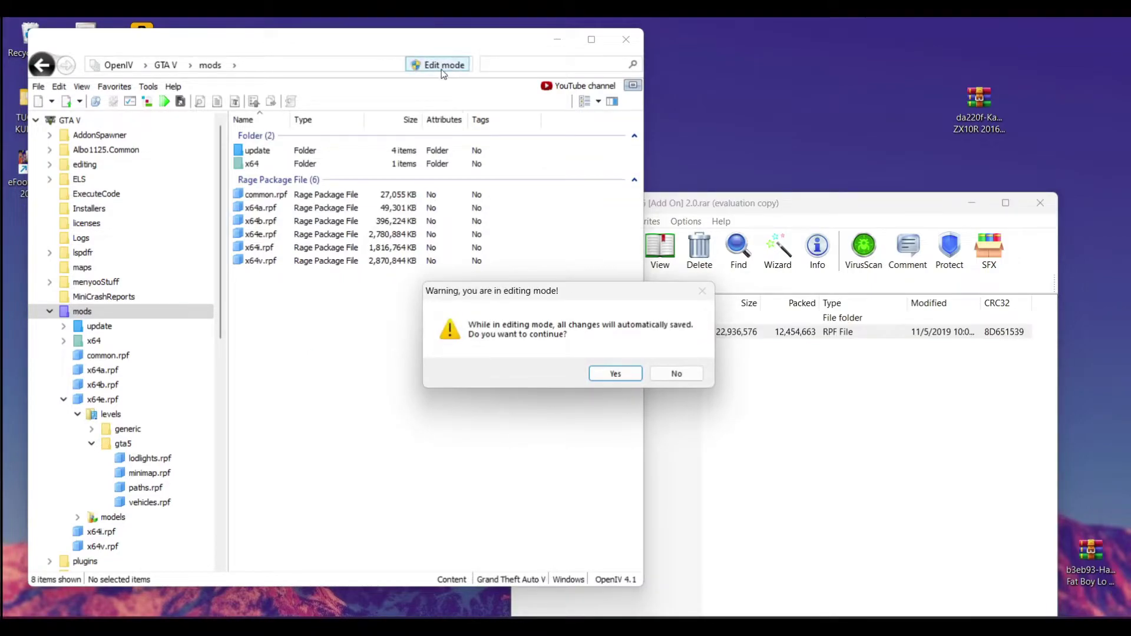
{"action": "left_click", "coordinate": [615, 377]}
{"action": "left_click", "coordinate": [558, 358]}
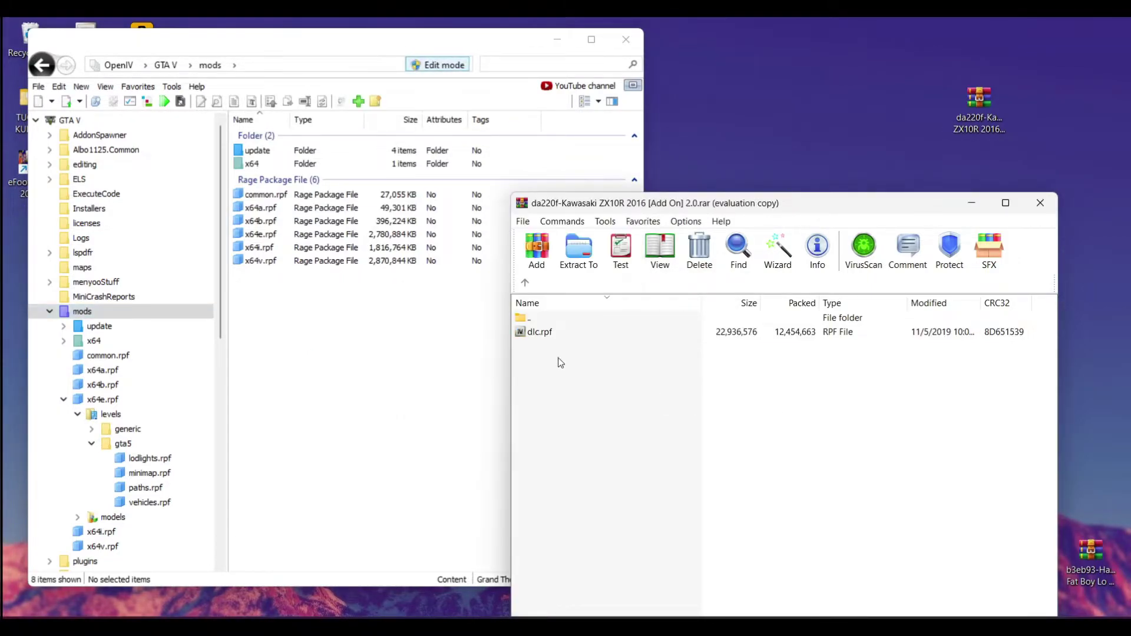
{"action": "left_click", "coordinate": [519, 333]}
{"action": "left_click_drag", "start_coordinate": [524, 336], "coordinate": [339, 349]}
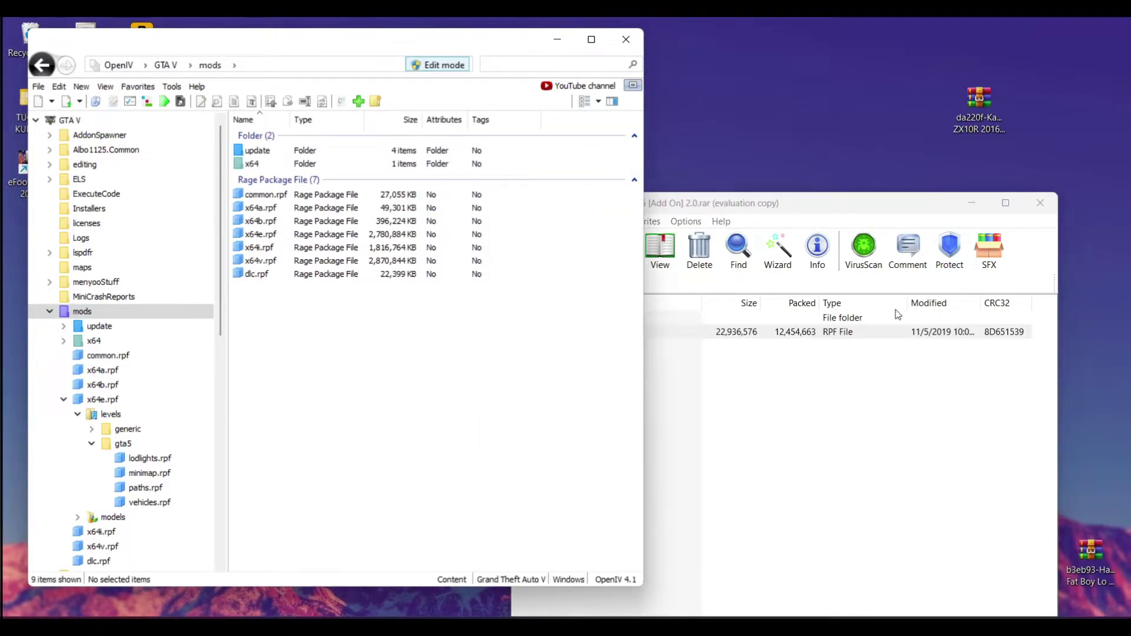
{"action": "left_click", "coordinate": [1040, 203]}
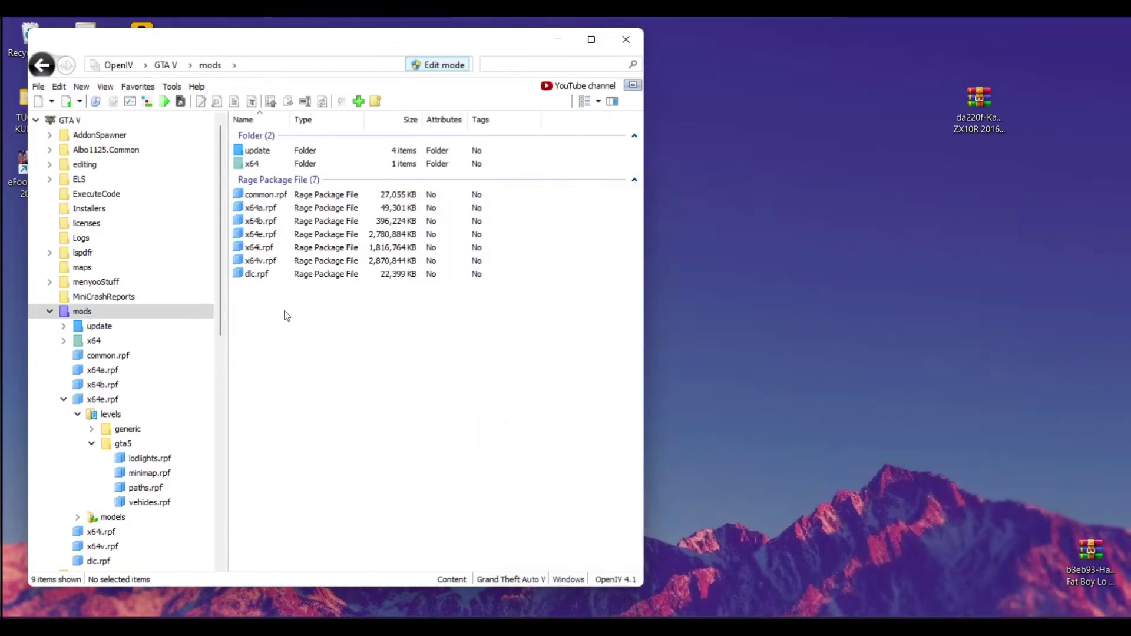
Extract zx10r.yft, zx10r_hi.yft and zx10r.ytd from vehicles.rpf in the x64 folder of dlc.rpf to the desktop
{"action": "double_click", "coordinate": [240, 275]}
{"action": "double_click", "coordinate": [250, 164]}
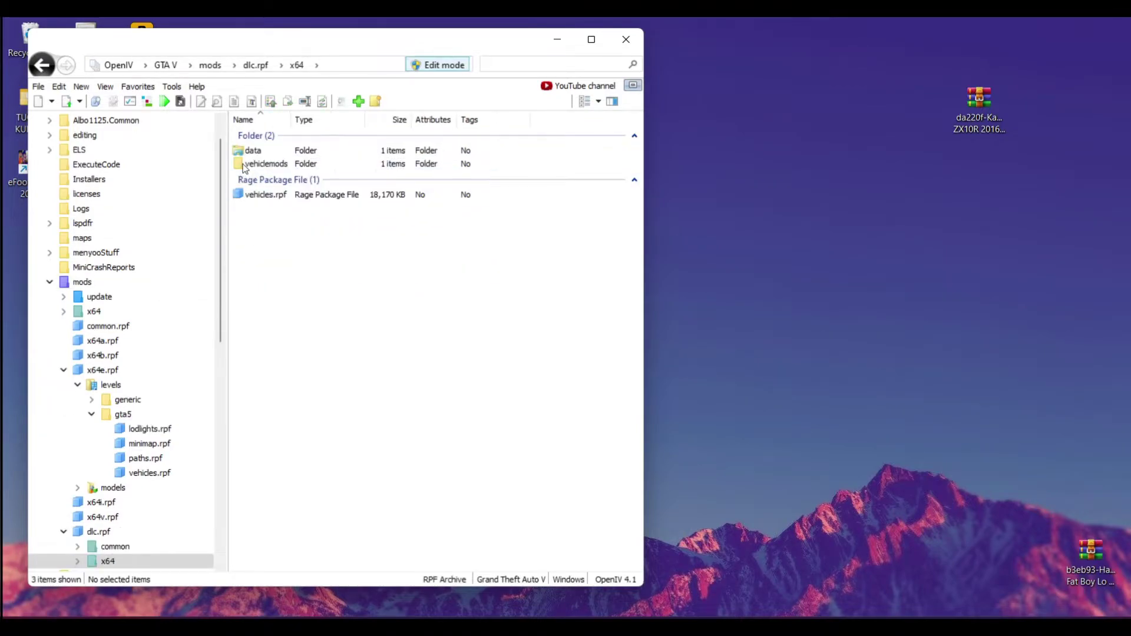
{"action": "double_click", "coordinate": [244, 196]}
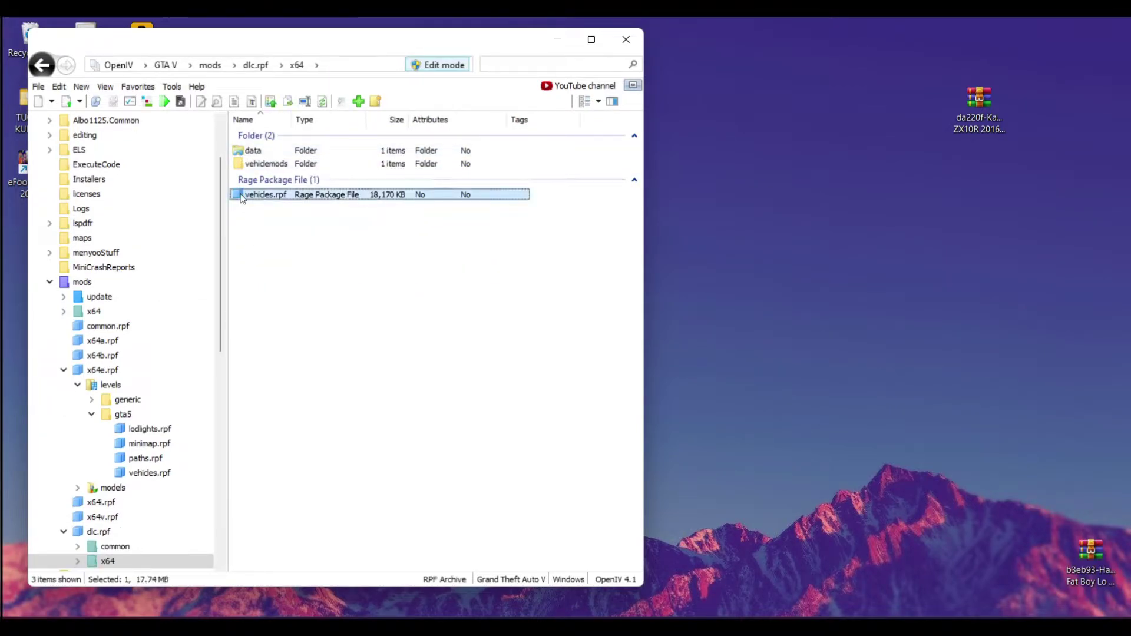
{"action": "left_click_drag", "start_coordinate": [312, 288], "coordinate": [259, 141]}
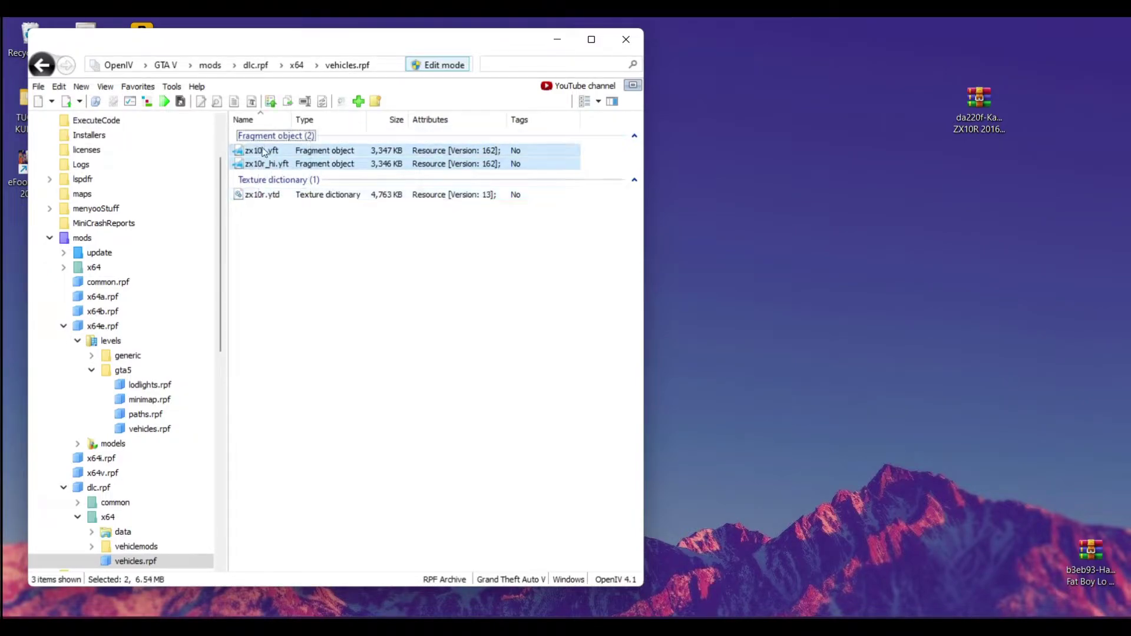
{"action": "left_click", "coordinate": [286, 265]}
{"action": "left_click_drag", "start_coordinate": [260, 242], "coordinate": [580, 145]}
{"action": "left_click_drag", "start_coordinate": [793, 191], "coordinate": [793, 190]}
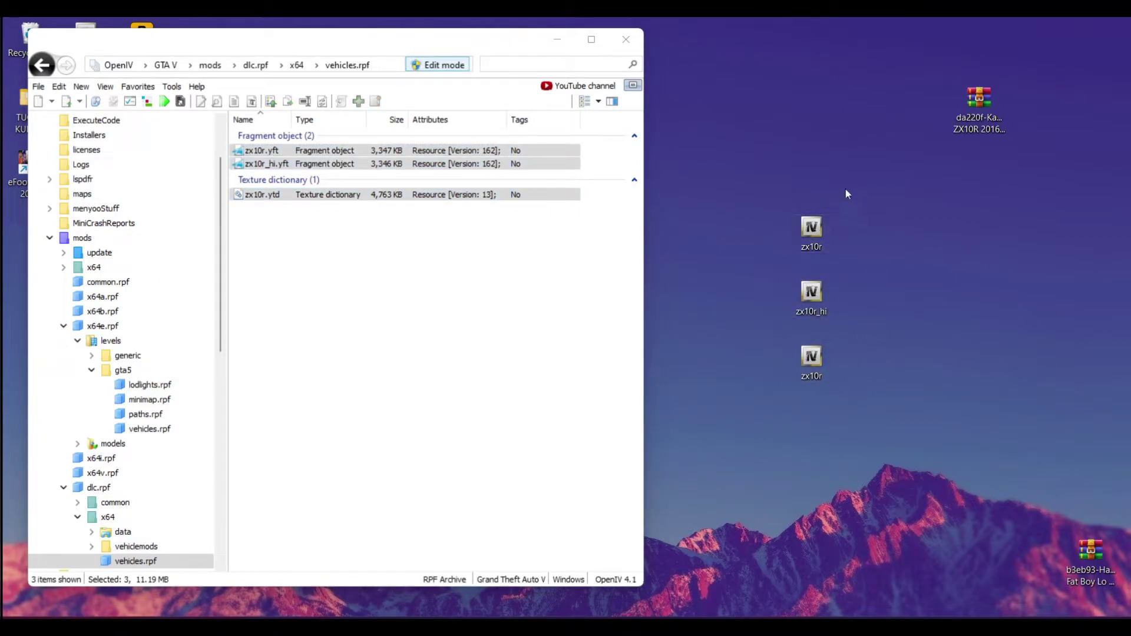
Delete dlc.rpf from the mods folder, confirming its move to the Recycle Bin
{"action": "left_click", "coordinate": [81, 238]}
{"action": "left_click", "coordinate": [237, 210]}
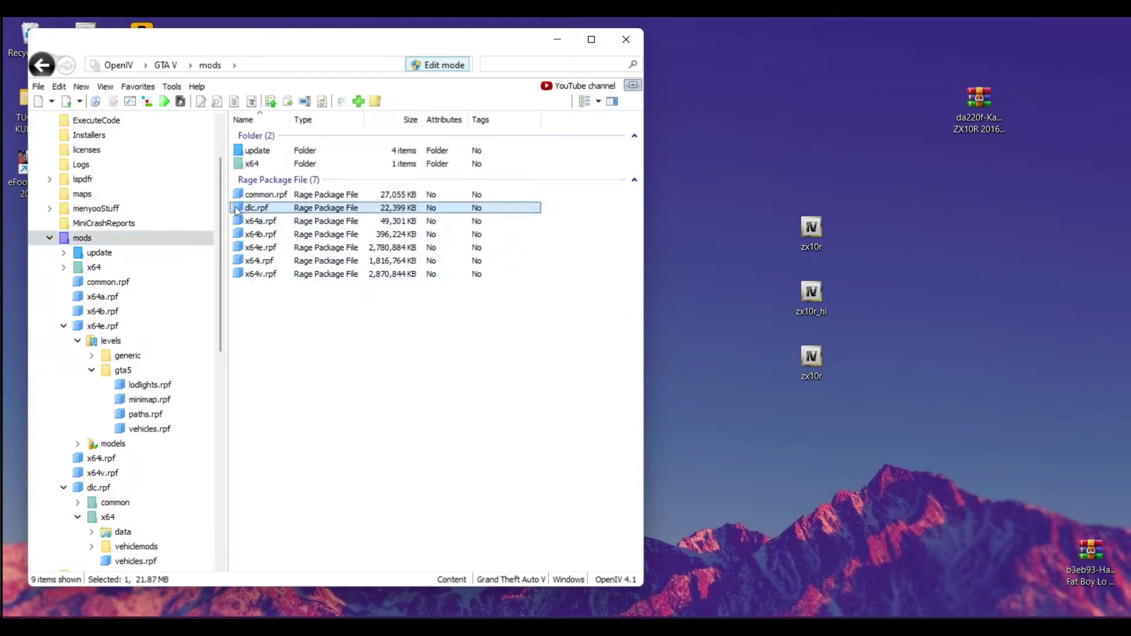
{"action": "right_click", "coordinate": [240, 210]}
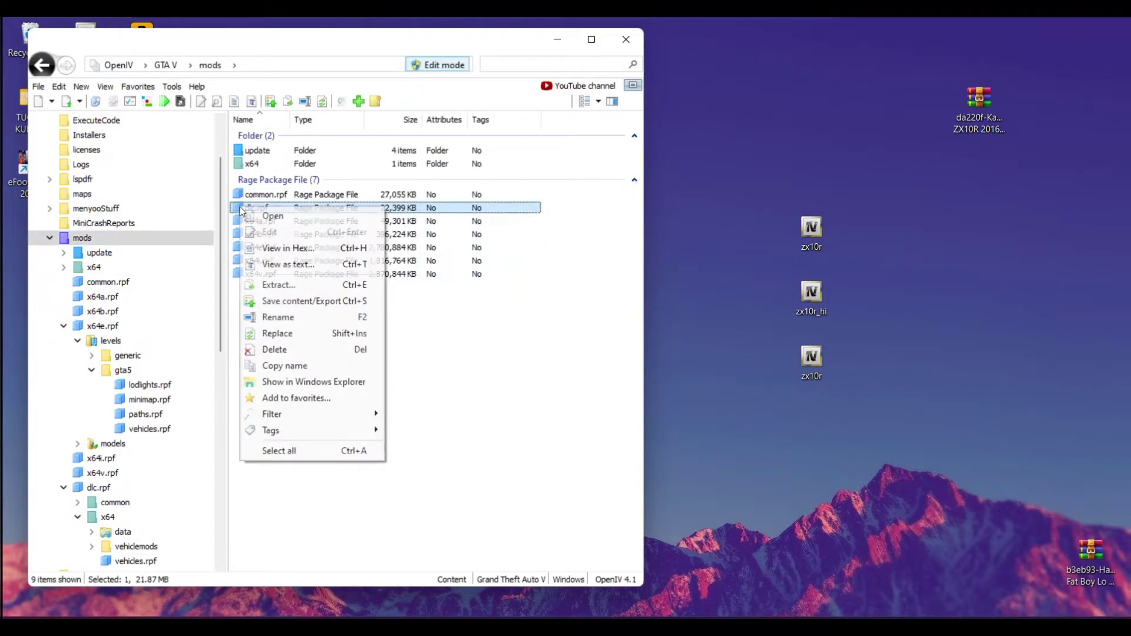
{"action": "left_click", "coordinate": [273, 349]}
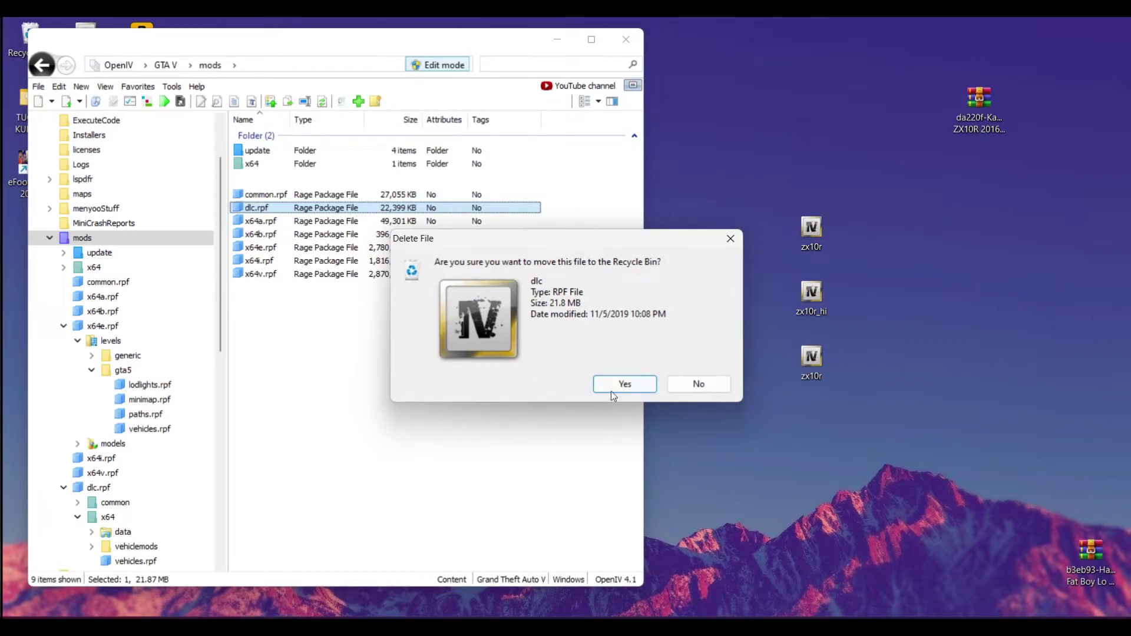
{"action": "left_click", "coordinate": [610, 387]}
Try to rename all three extracted zx10r files to bagger at once, and undo the renaming
{"action": "left_click_drag", "start_coordinate": [895, 383], "coordinate": [793, 227]}
{"action": "right_click", "coordinate": [813, 222]}
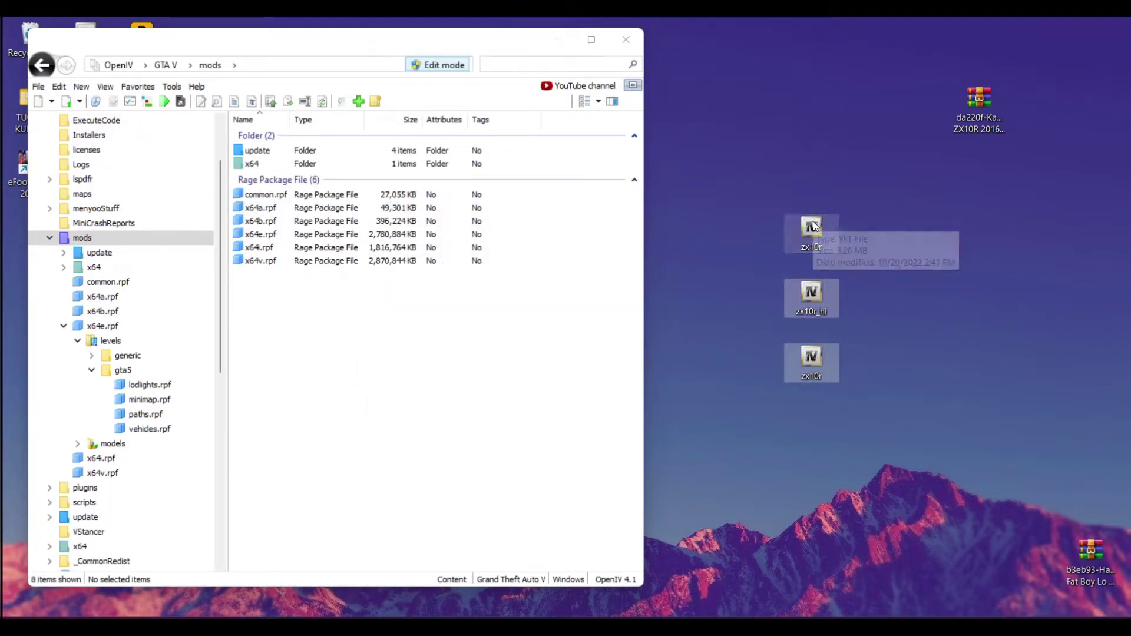
{"action": "left_click", "coordinate": [894, 243]}
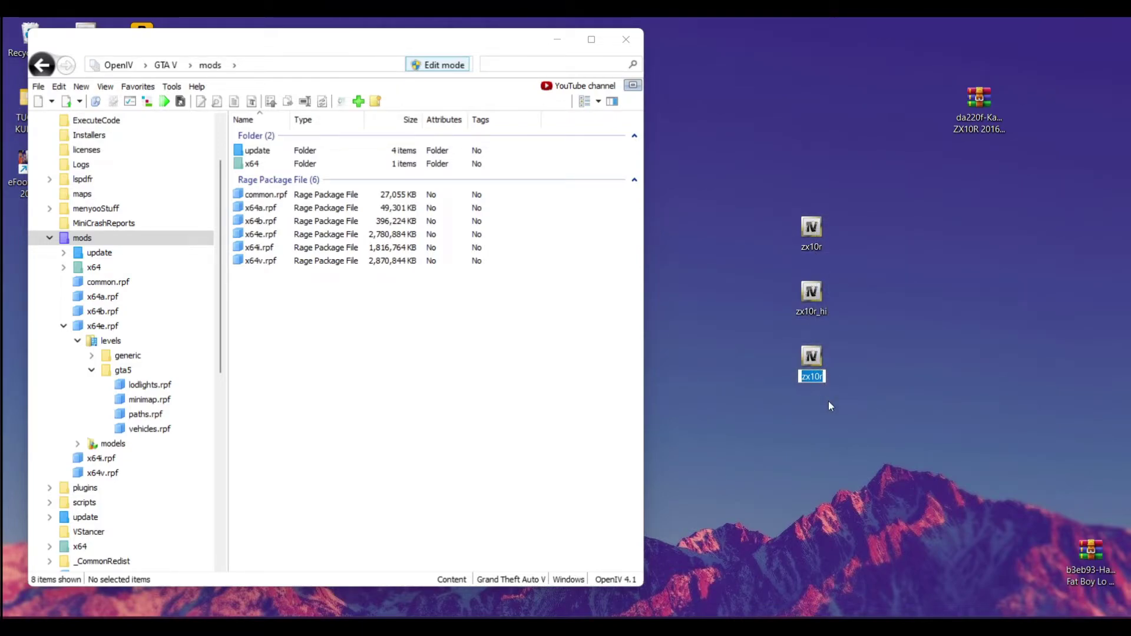
{"action": "type", "text": "bagger"}
{"action": "key", "text": "Return"}
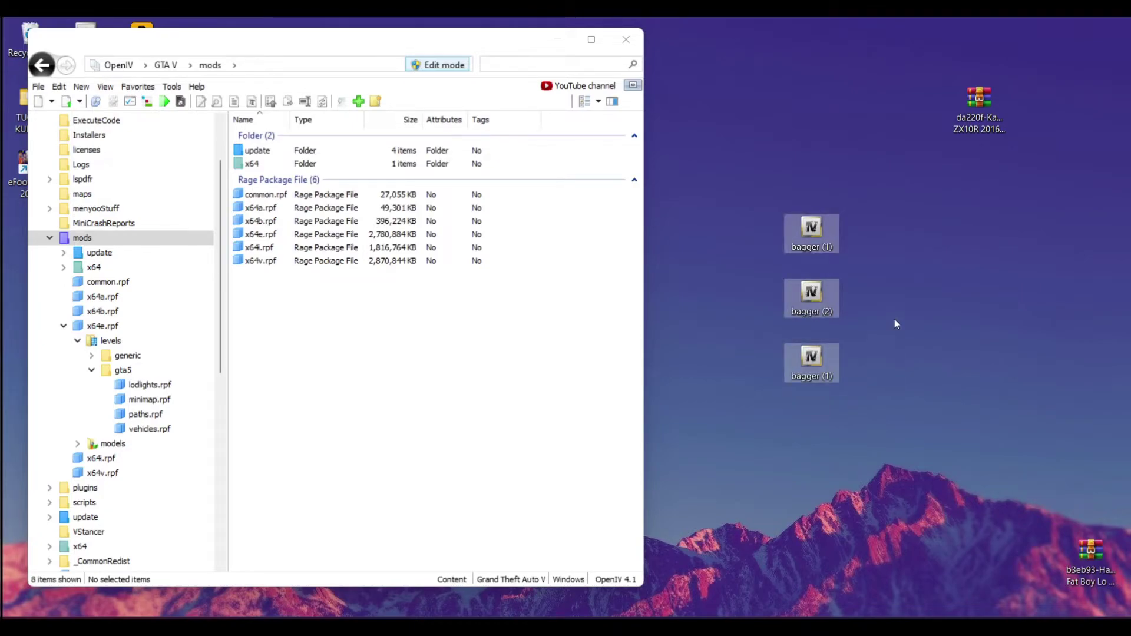
{"action": "key", "text": "ctrl+z"}
{"action": "left_click", "coordinate": [801, 320]}
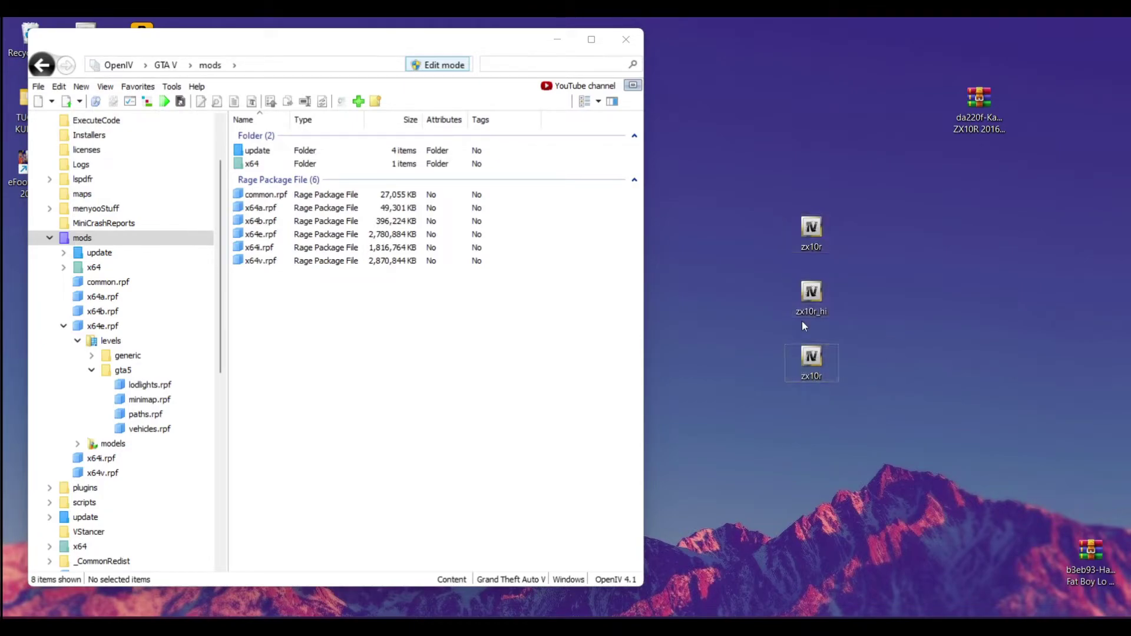
Rename the first zx10r file on the desktop to bagger and the zx10r_hi file to bagger_hi
{"action": "right_click", "coordinate": [817, 228]}
{"action": "key", "text": "Escape"}
{"action": "type", "text": "bagger"}
{"action": "key", "text": "Return"}
{"action": "right_click", "coordinate": [811, 296]}
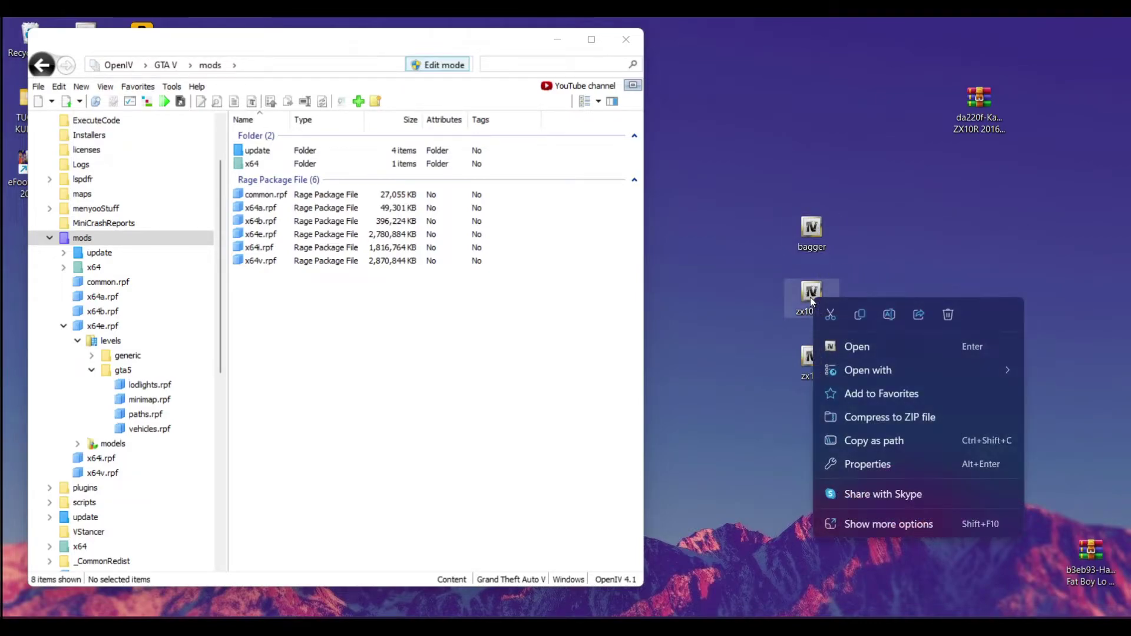
{"action": "left_click", "coordinate": [889, 315]}
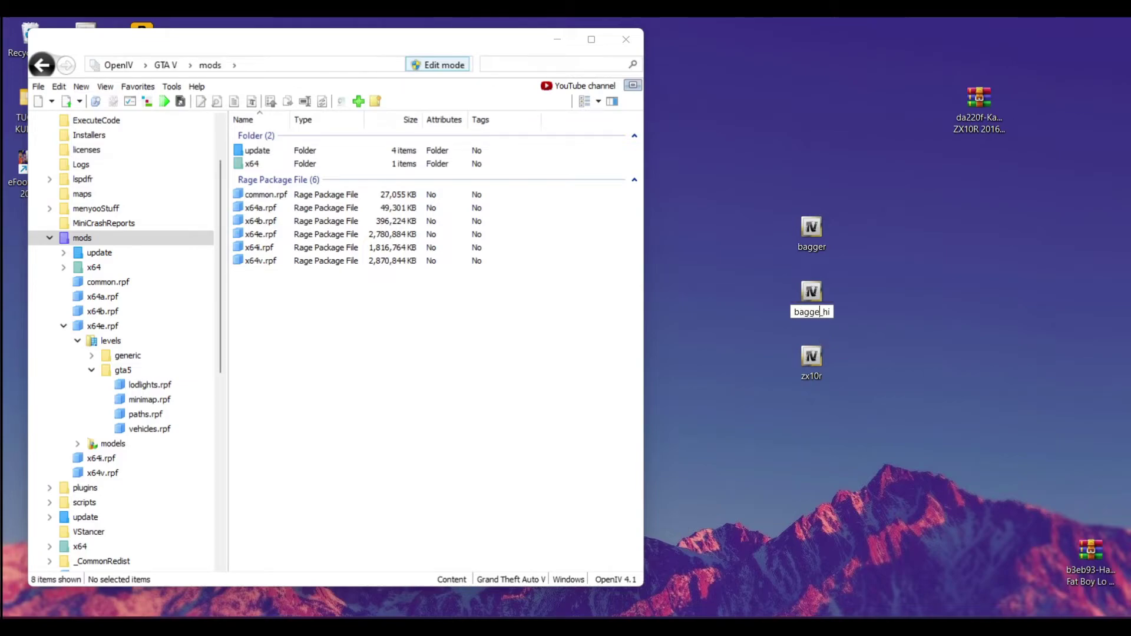
{"action": "key", "text": "Return"}
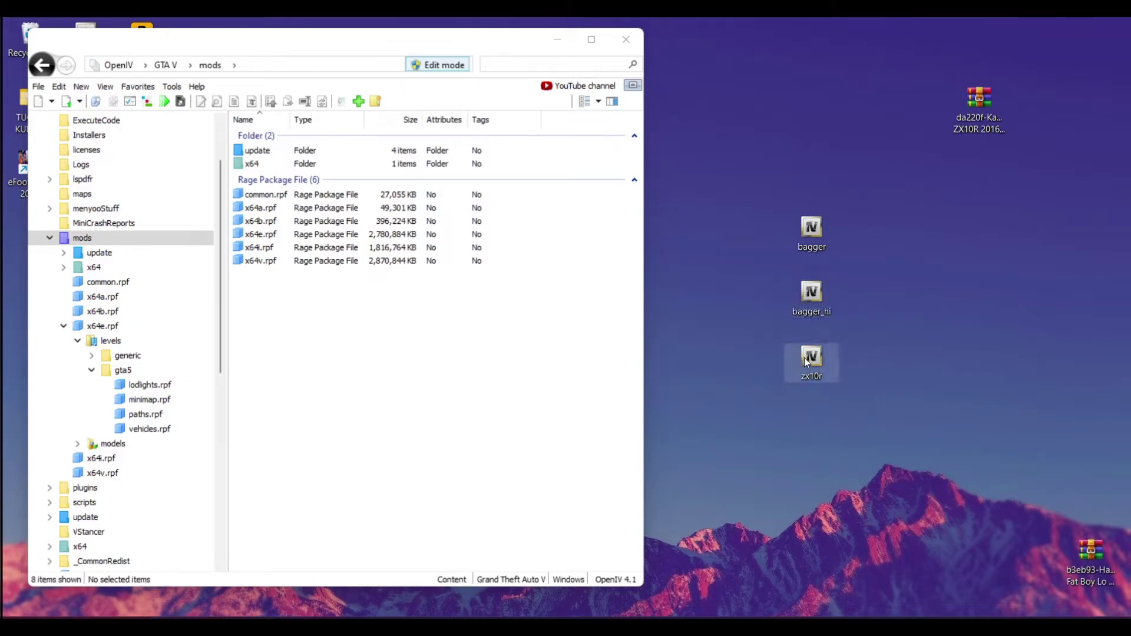
Rename the remaining zx10r file on the desktop to bagger and select all three renamed files
{"action": "right_click", "coordinate": [811, 293]}
{"action": "left_click", "coordinate": [883, 376]}
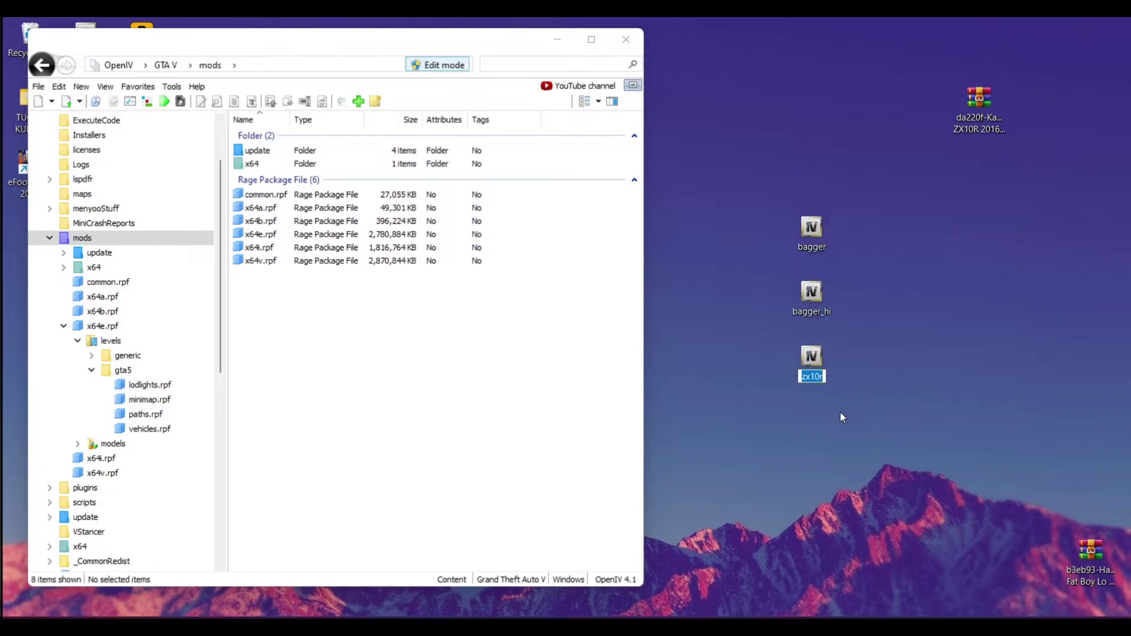
{"action": "type", "text": "bagger"}
{"action": "key", "text": "Return"}
{"action": "left_click_drag", "start_coordinate": [759, 187], "coordinate": [860, 400]}
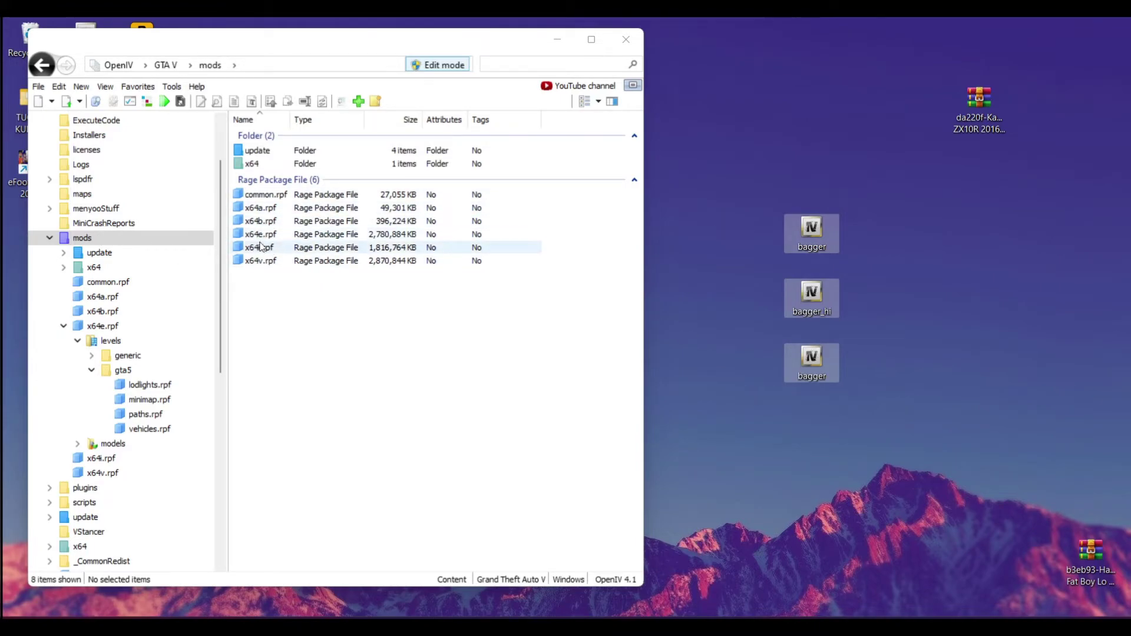
Open vehicles.rpf in the levels/gta5 folder of x64e.rpf within the mods folder
{"action": "left_click", "coordinate": [243, 236]}
{"action": "double_click", "coordinate": [243, 236]}
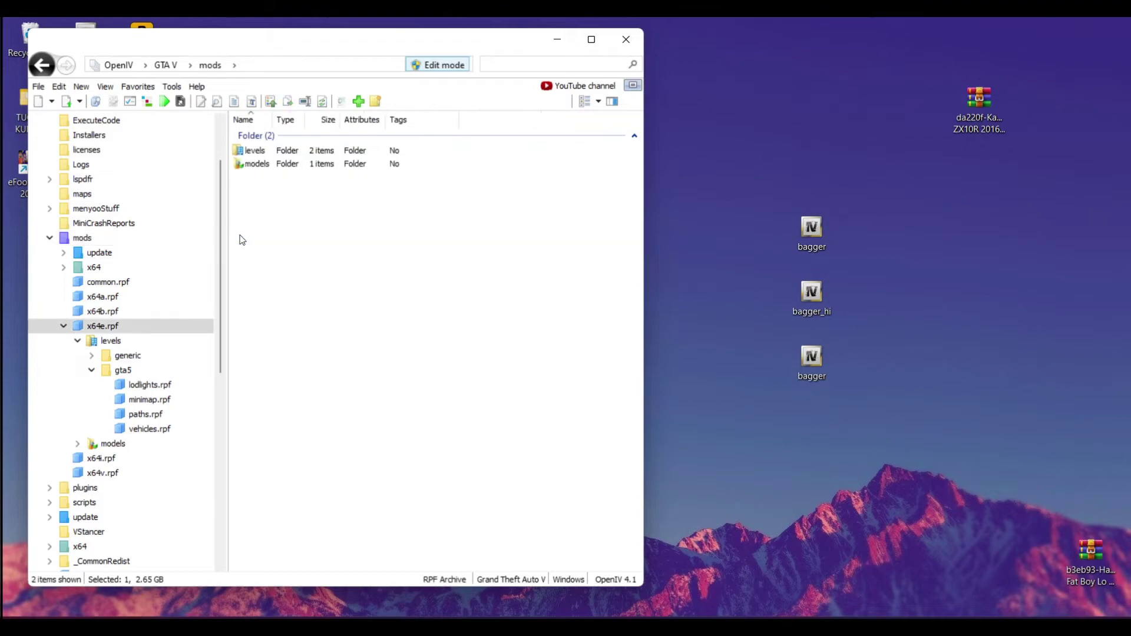
{"action": "double_click", "coordinate": [247, 153]}
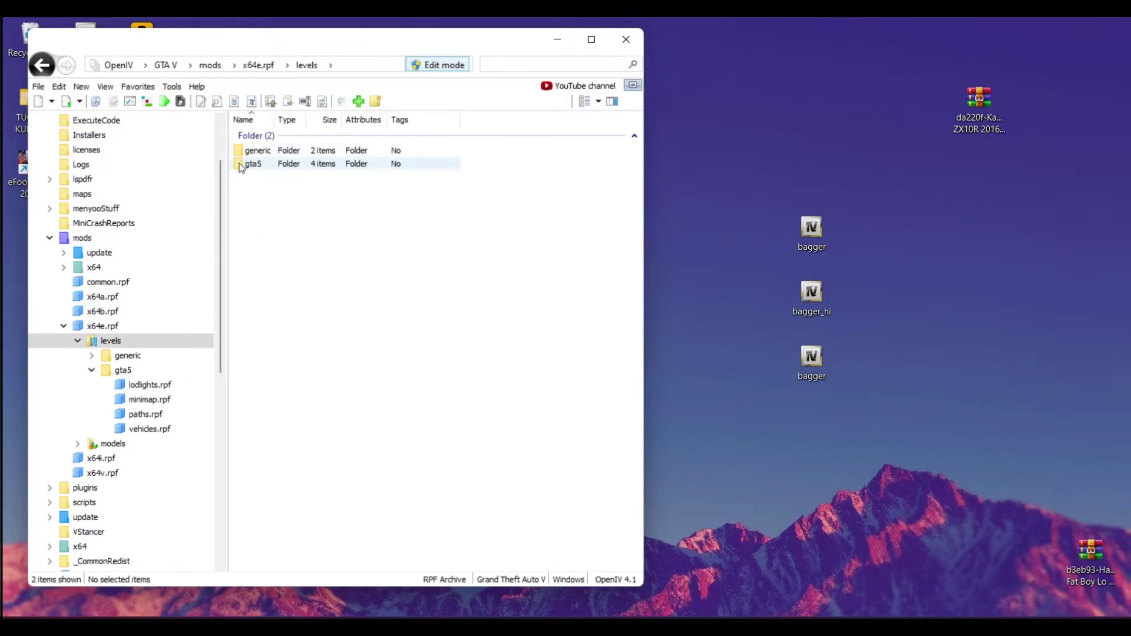
{"action": "double_click", "coordinate": [251, 164]}
{"action": "left_click", "coordinate": [239, 192]}
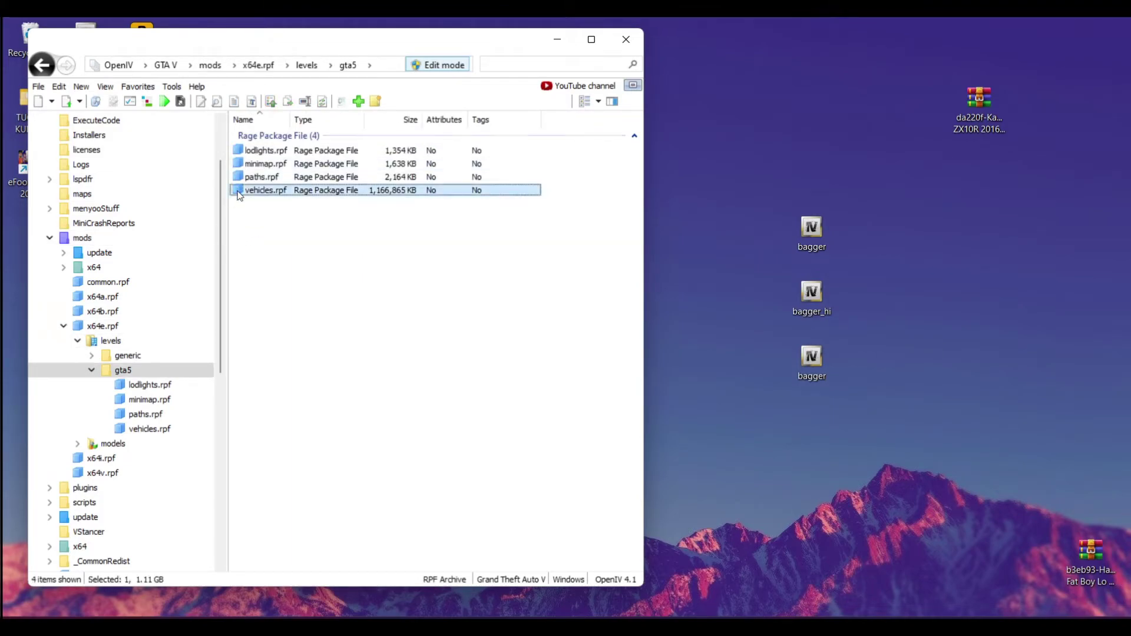
{"action": "double_click", "coordinate": [265, 190]}
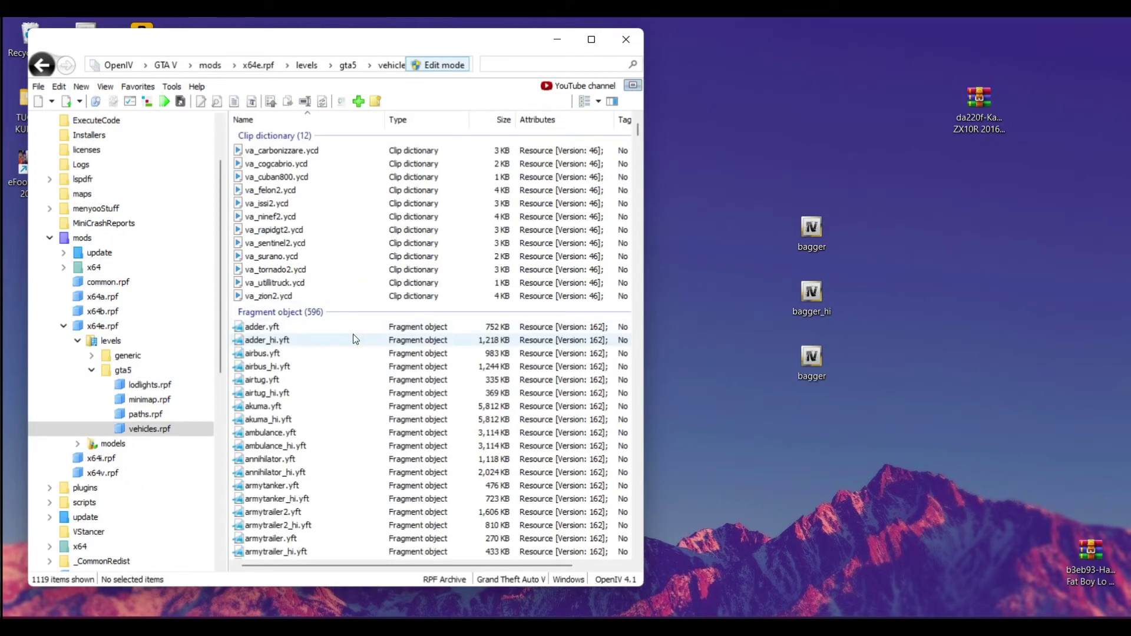
Preview the existing bagger.yft in the model viewer, look at the motorcycle from another angle, and close the viewer
{"action": "scroll", "coordinate": [346, 335], "scroll_direction": "down", "scroll_amount": 6}
{"action": "scroll", "coordinate": [334, 346], "scroll_direction": "down", "scroll_amount": 1}
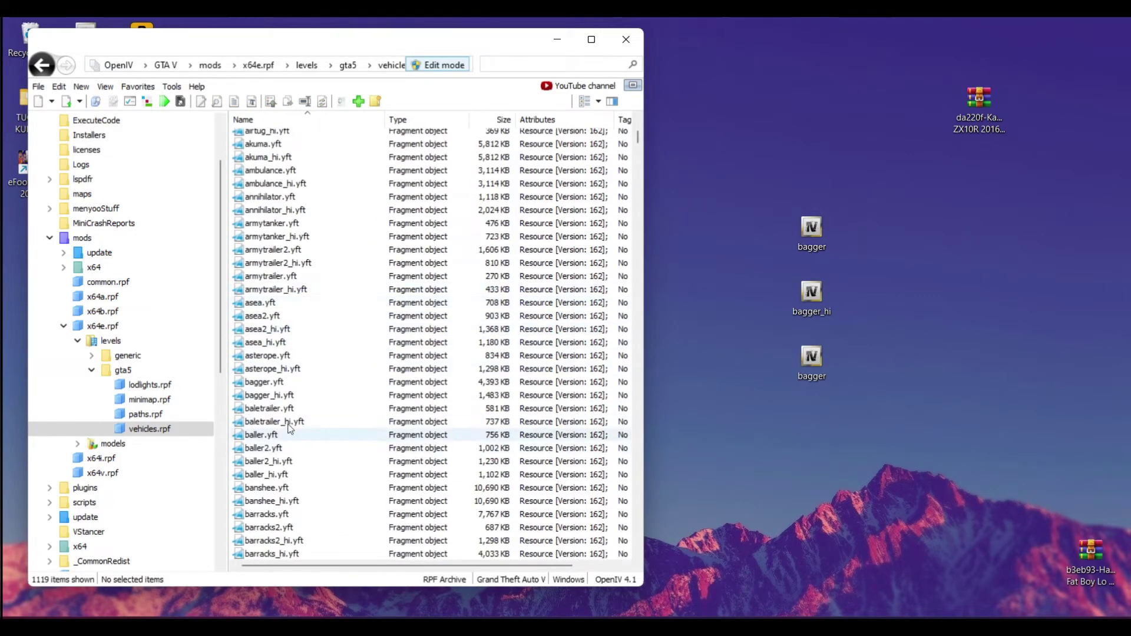
{"action": "left_click", "coordinate": [238, 382]}
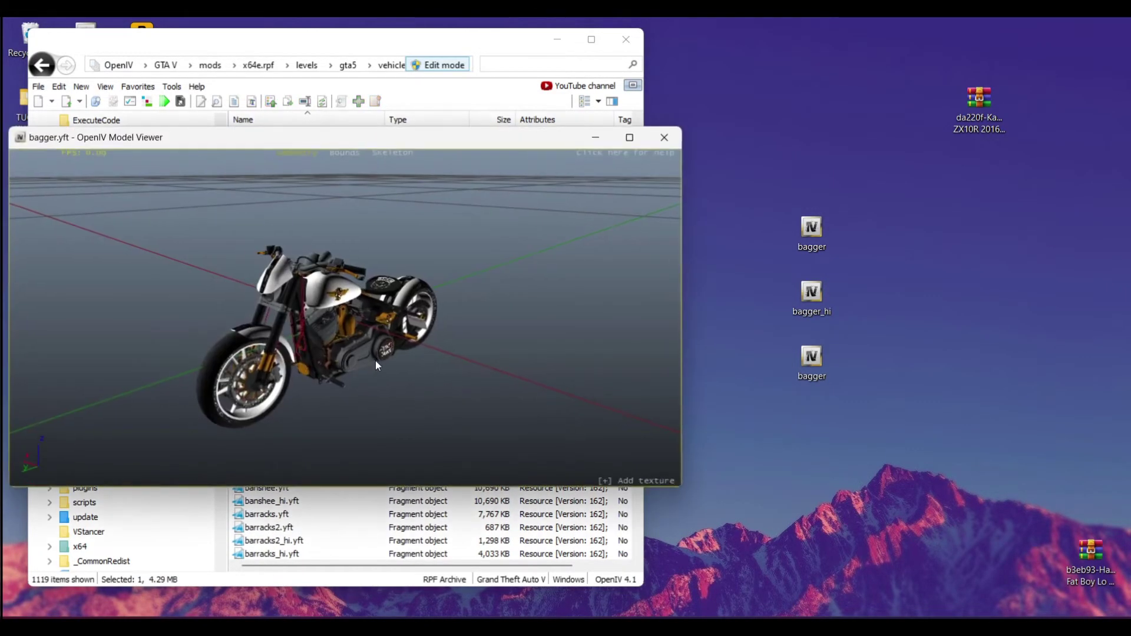
{"action": "left_click_drag", "start_coordinate": [485, 278], "coordinate": [634, 200]}
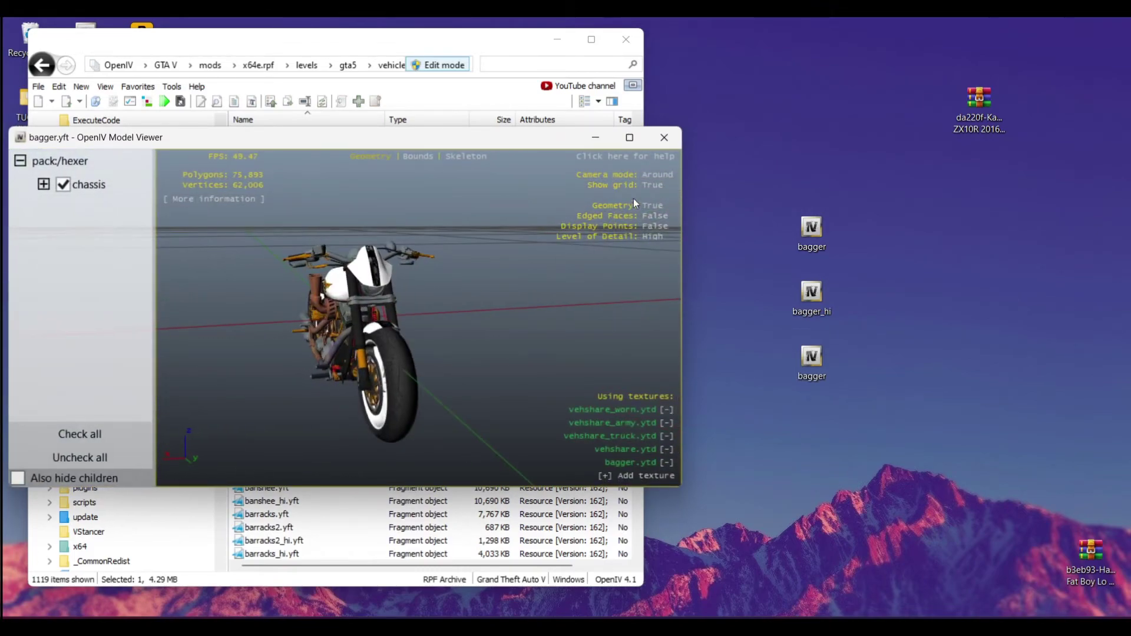
{"action": "left_click", "coordinate": [662, 138]}
Import the three renamed bagger files from the desktop into vehicles.rpf and inspect the replaced bagger.yft in the model viewer
{"action": "left_click", "coordinate": [978, 115]}
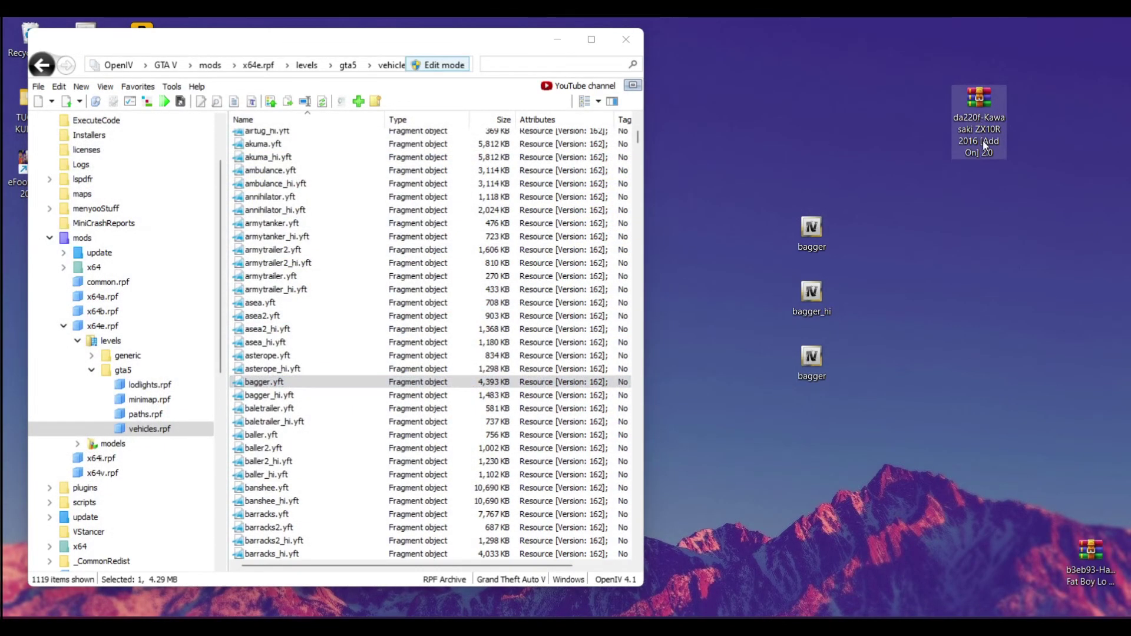
{"action": "left_click_drag", "start_coordinate": [856, 404], "coordinate": [340, 416]}
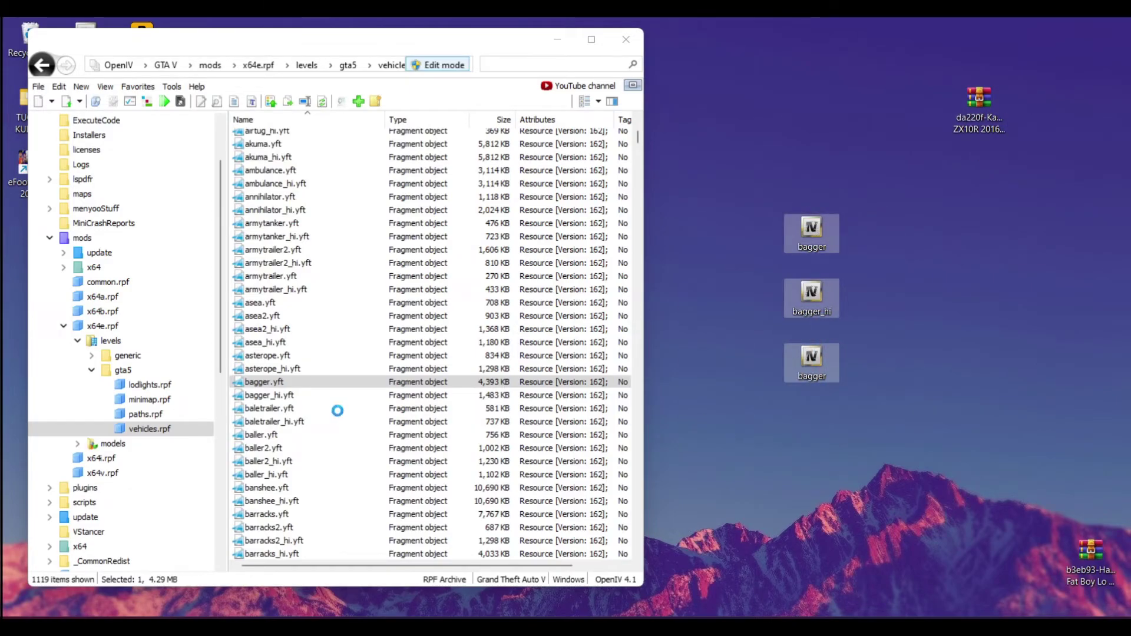
{"action": "left_click", "coordinate": [238, 384]}
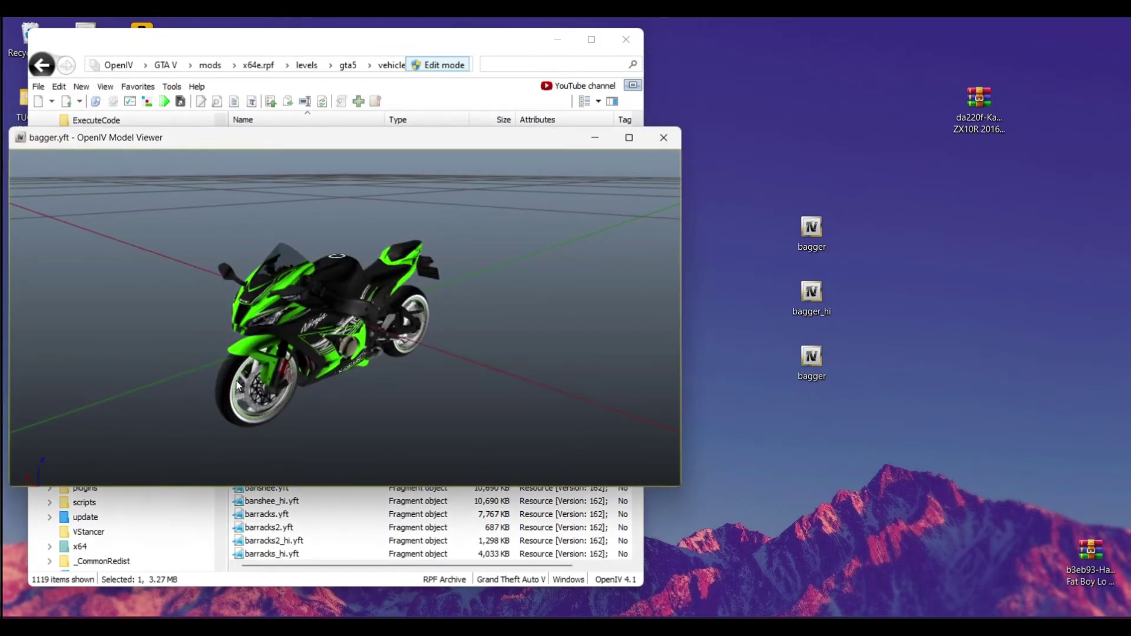
{"action": "left_click_drag", "start_coordinate": [212, 331], "coordinate": [669, 168]}
{"action": "scroll", "coordinate": [383, 310], "scroll_direction": "up", "scroll_amount": 3}
{"action": "scroll", "coordinate": [412, 306], "scroll_direction": "down", "scroll_amount": 3}
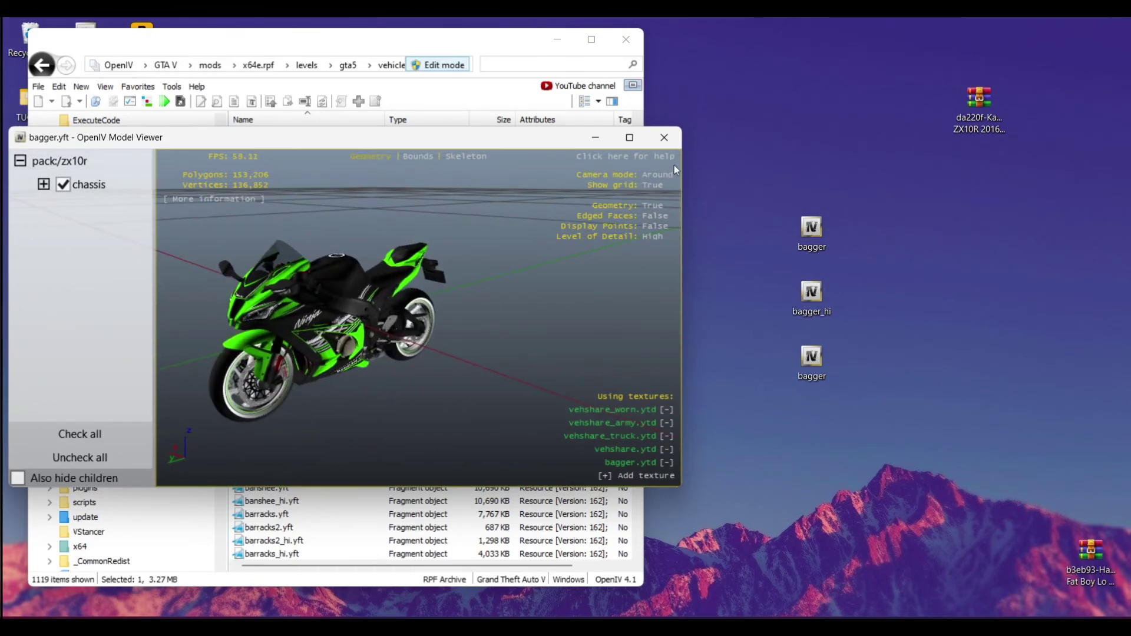
{"action": "left_click", "coordinate": [664, 137]}
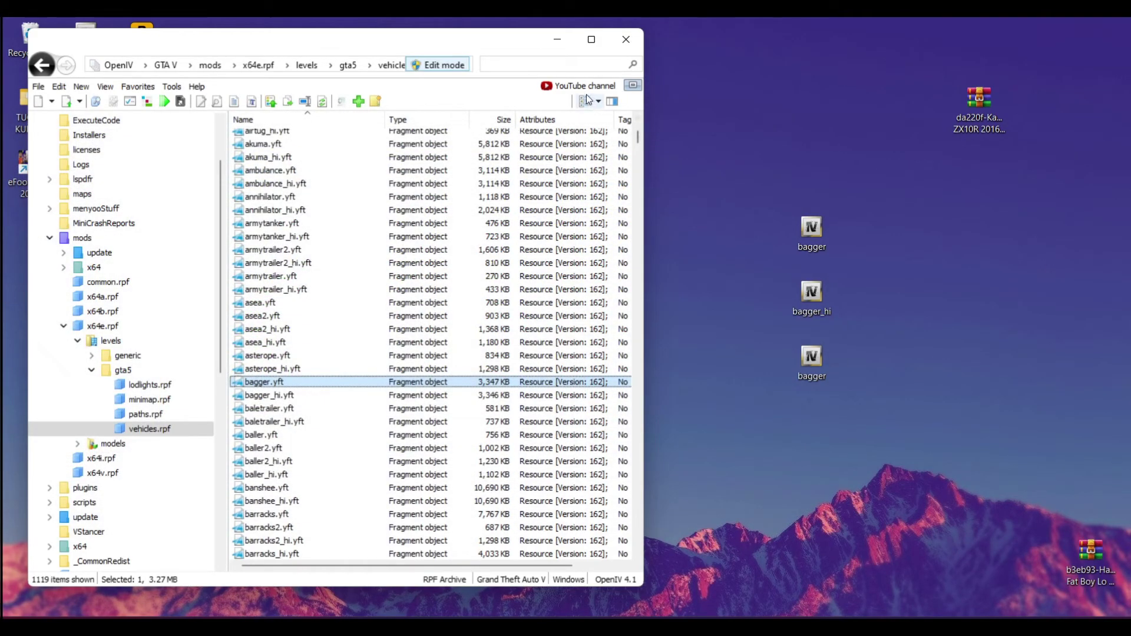